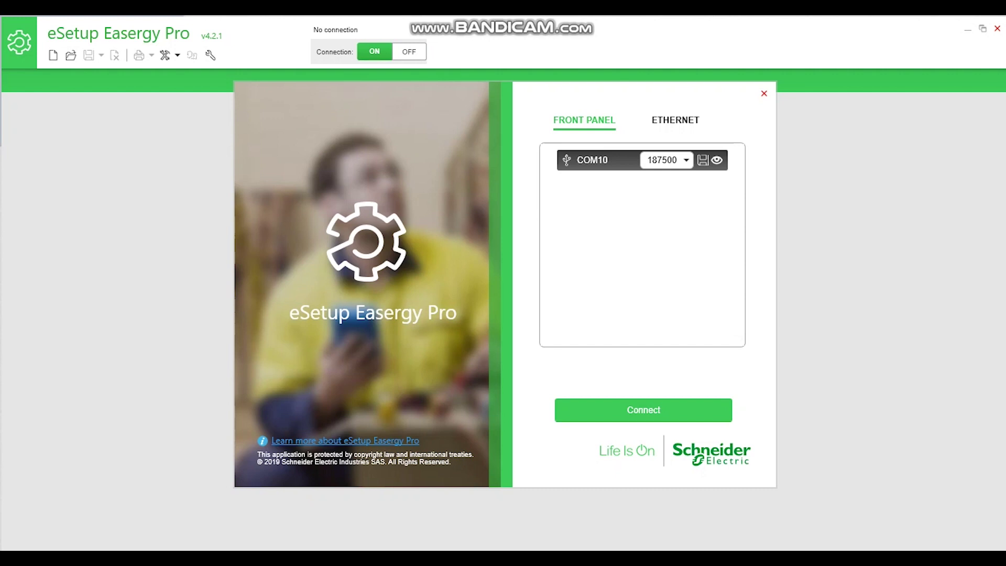
Check in Device Manager which COM port the USB serial connection to the relay uses.
{"action": "key", "text": "super"}
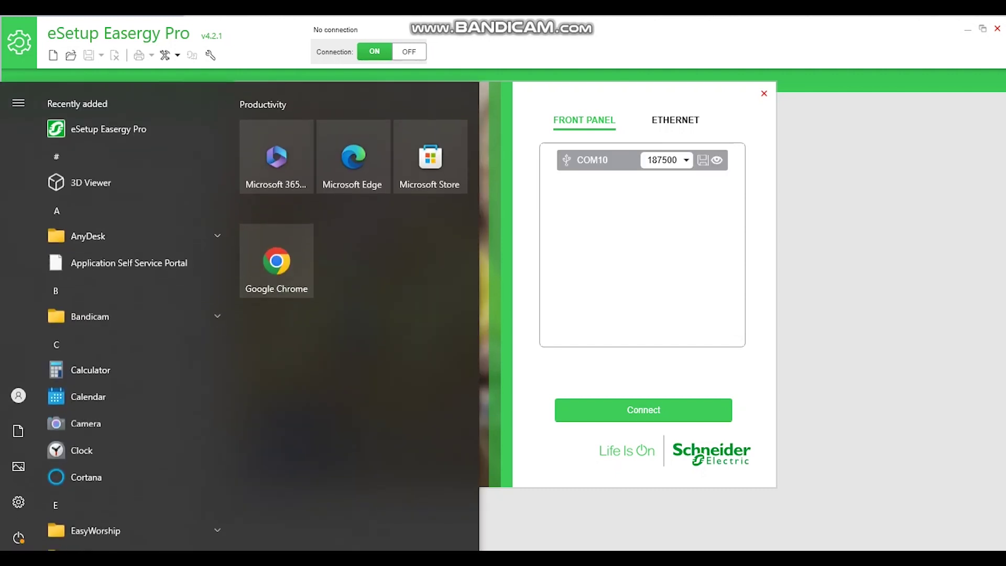
{"action": "type", "text": "de"}
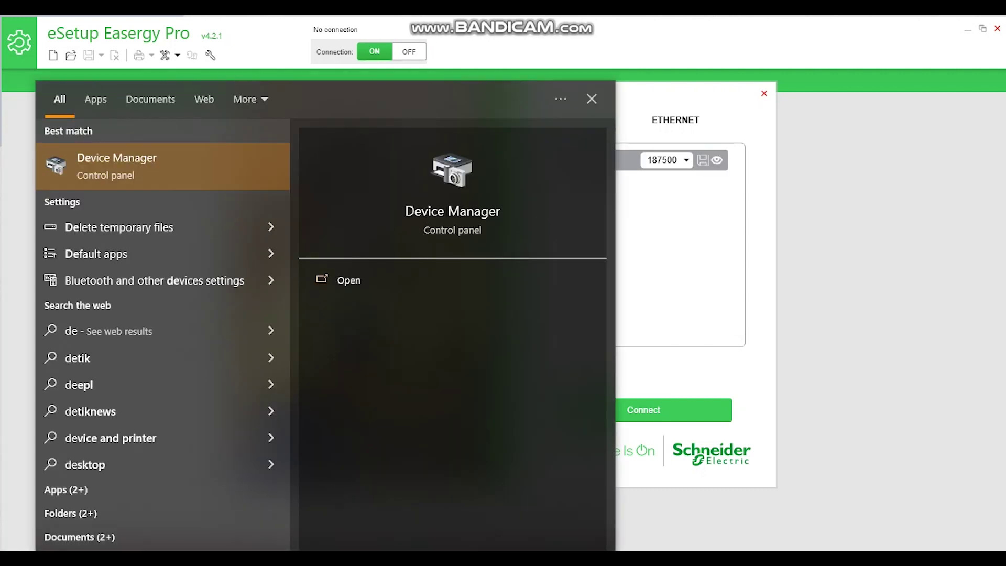
{"action": "key", "text": "BackSpace"}
{"action": "key", "text": "Return"}
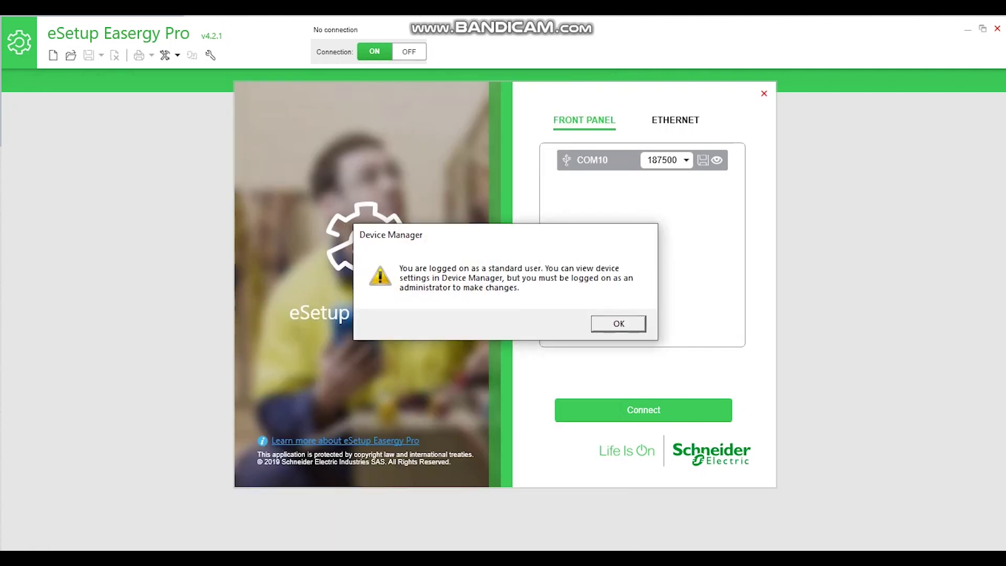
{"action": "key", "text": "Return"}
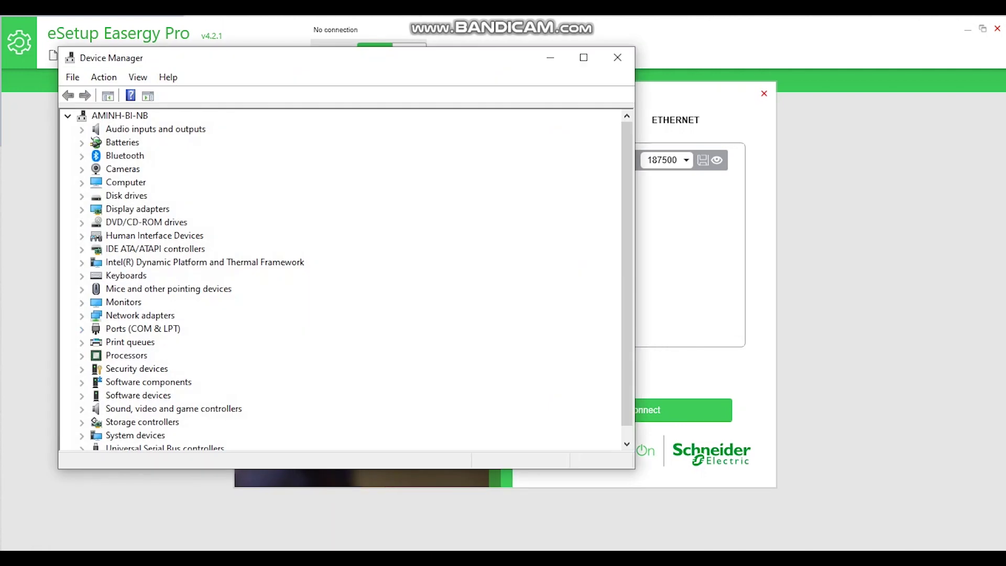
{"action": "left_click", "coordinate": [82, 329]}
{"action": "left_click", "coordinate": [167, 343]}
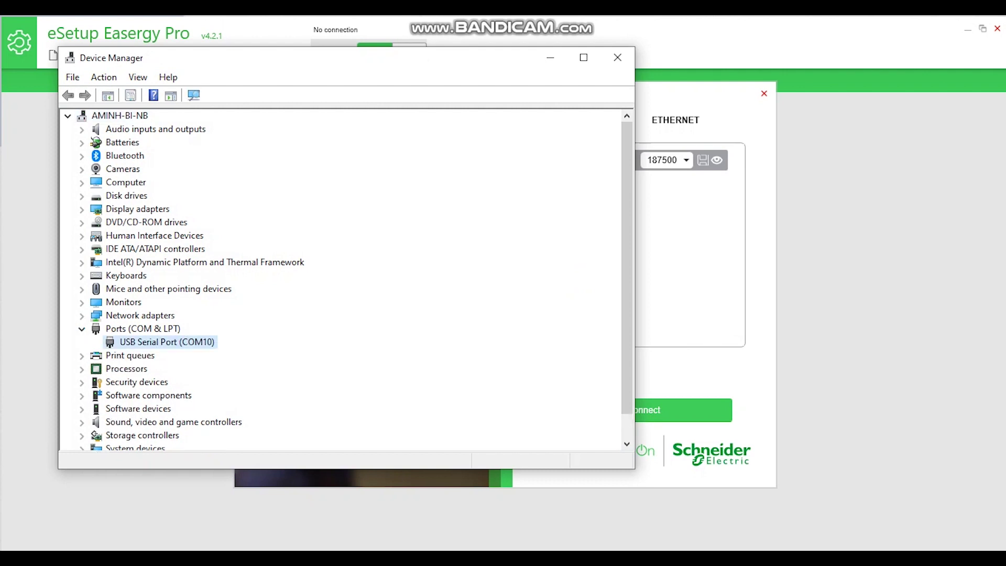
{"action": "left_click", "coordinate": [618, 57]}
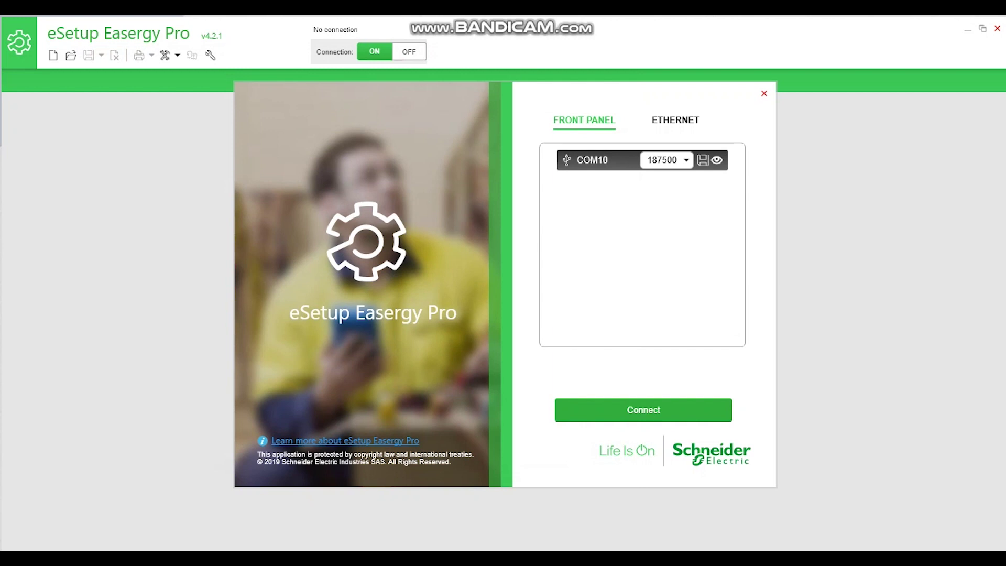
Connect to the relay through the front panel on COM10 at 187500 with Configurator access.
{"action": "left_click", "coordinate": [644, 410]}
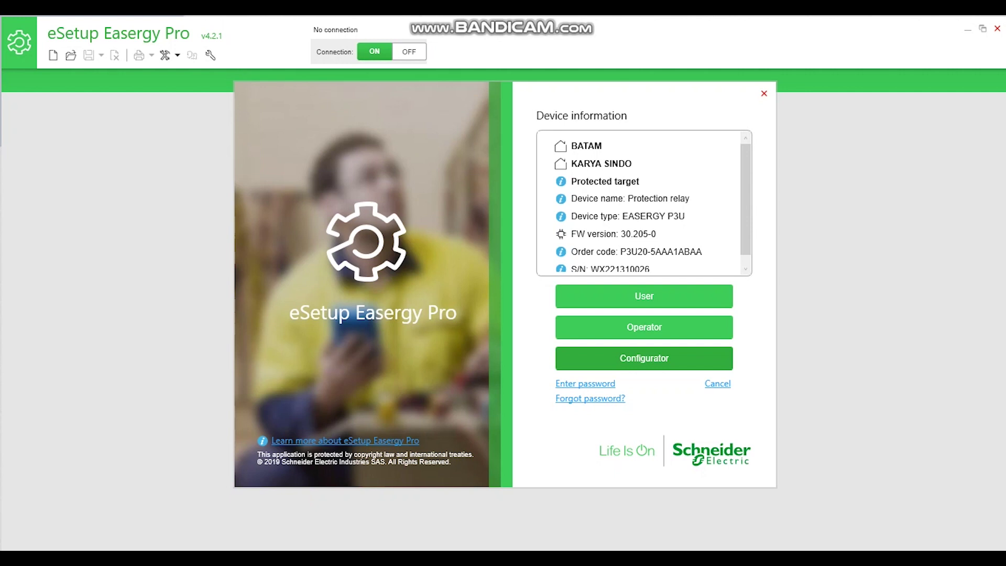
{"action": "left_click", "coordinate": [644, 358]}
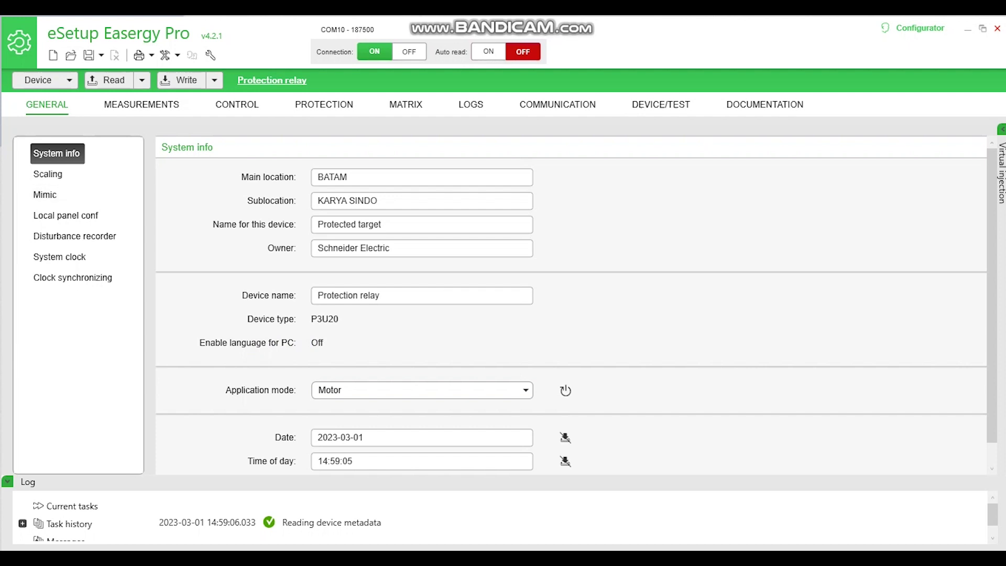
Examine the relay's system info: main location, sublocation, application mode options, date and time of day.
{"action": "left_click_drag", "start_coordinate": [348, 177], "coordinate": [318, 178]}
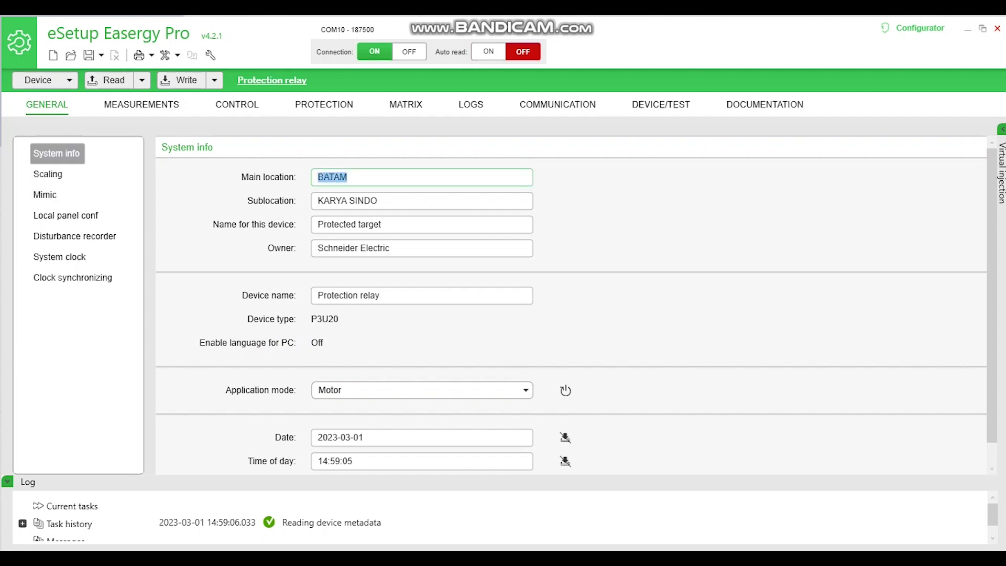
{"action": "left_click_drag", "start_coordinate": [378, 201], "coordinate": [318, 201]}
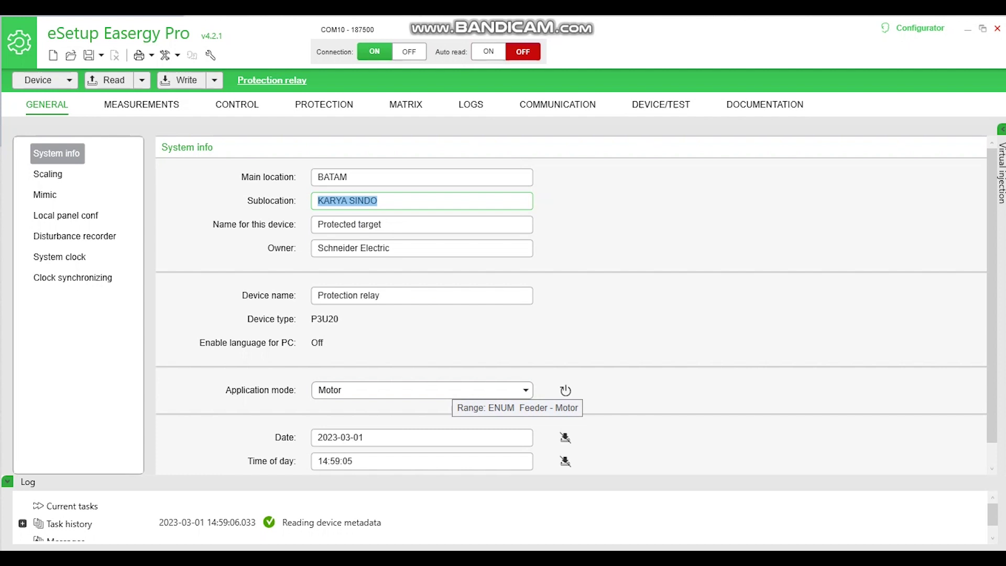
{"action": "left_click_drag", "start_coordinate": [992, 314], "coordinate": [993, 334]}
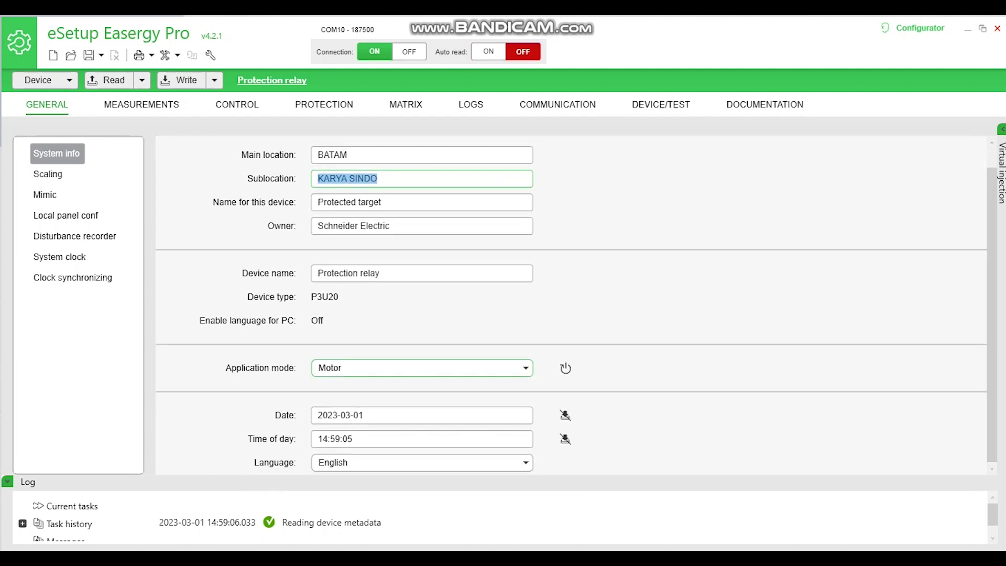
{"action": "left_click", "coordinate": [422, 368]}
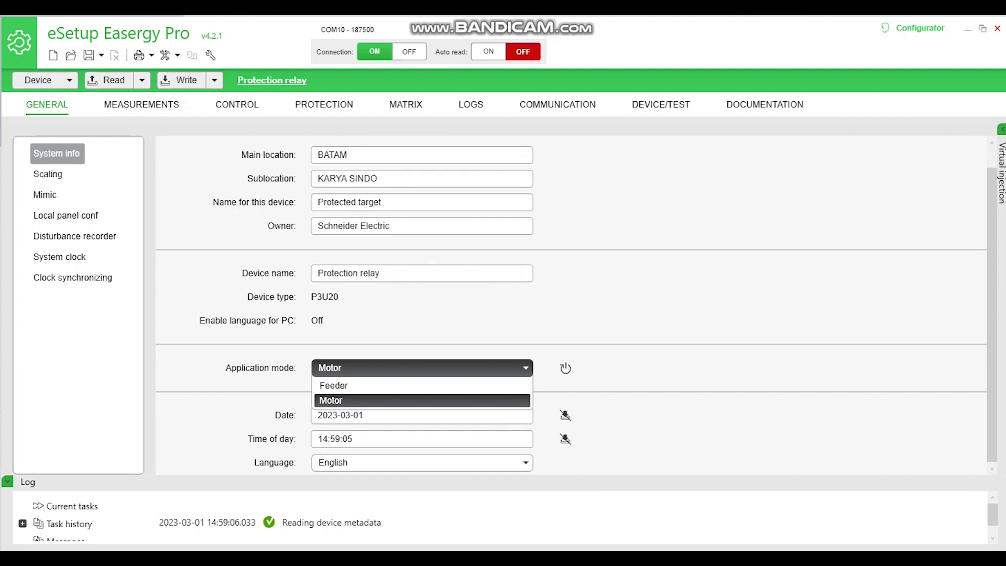
{"action": "left_click", "coordinate": [422, 400]}
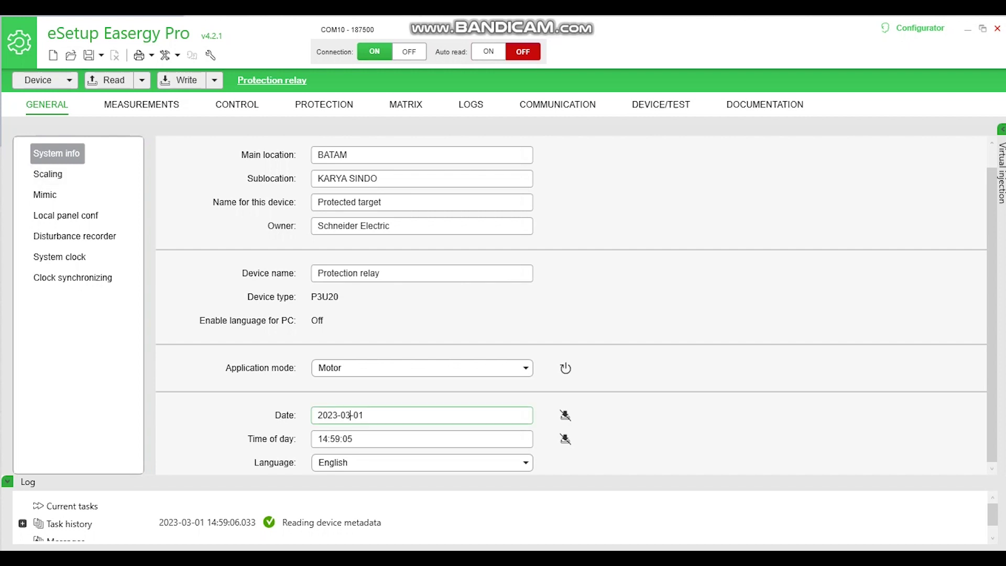
{"action": "left_click", "coordinate": [347, 439]}
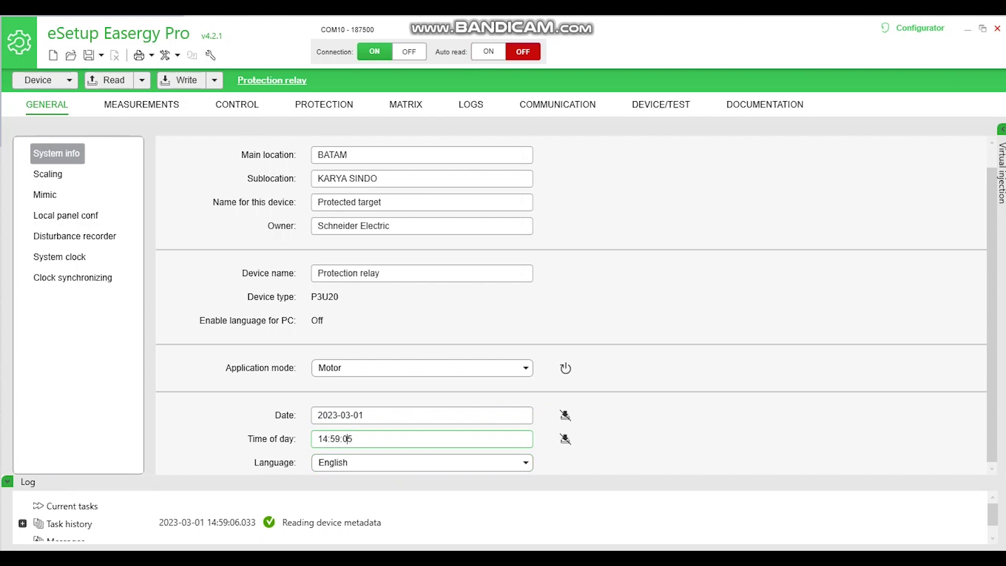
Review the scaling settings for the CT ratios, motor nominal current, rated voltage and residual voltage measurement.
{"action": "left_click", "coordinate": [48, 174]}
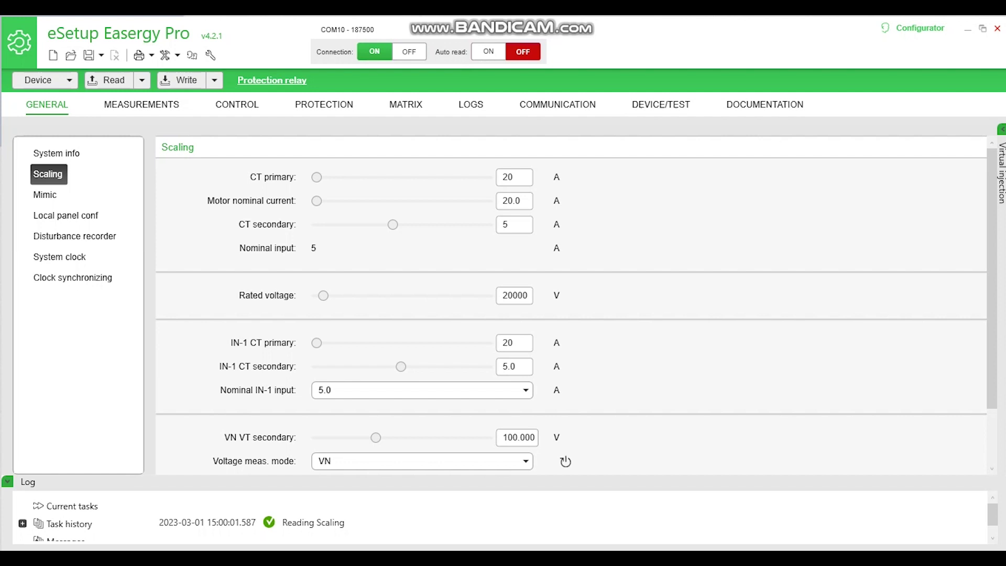
{"action": "left_click", "coordinate": [514, 177]}
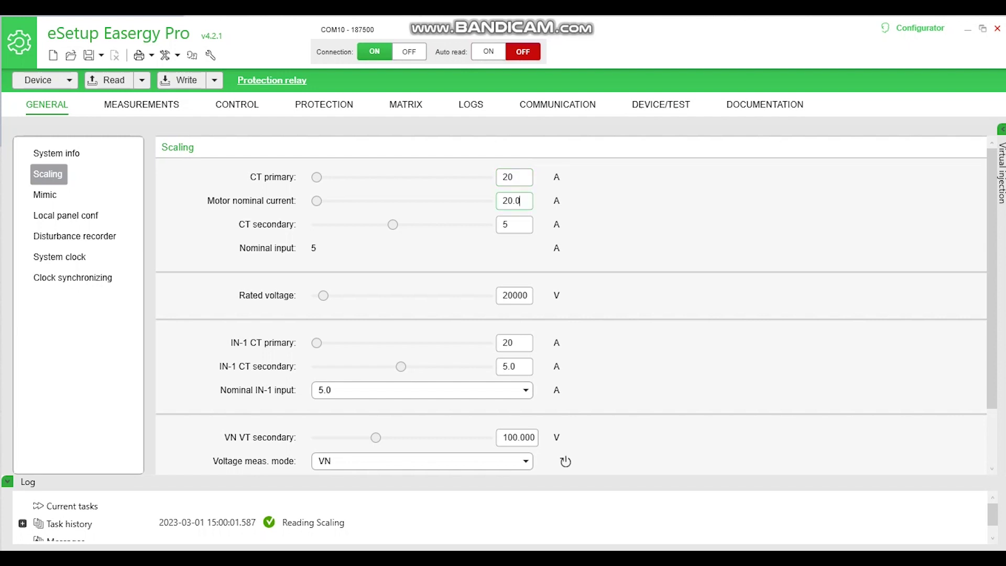
{"action": "key", "text": "Tab"}
{"action": "key", "text": "Tab"}
{"action": "right_click", "coordinate": [518, 367]}
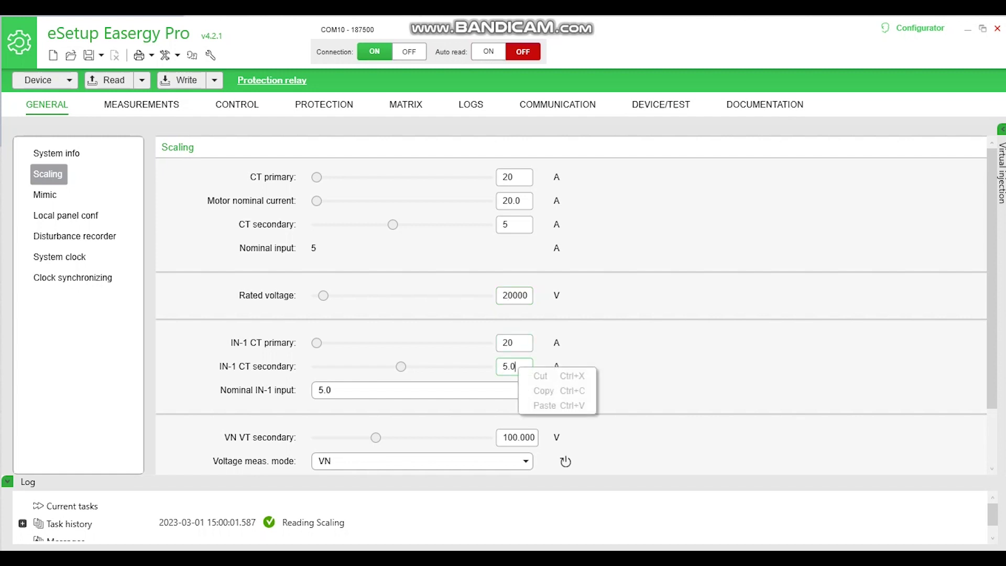
{"action": "left_click_drag", "start_coordinate": [993, 262], "coordinate": [992, 317]}
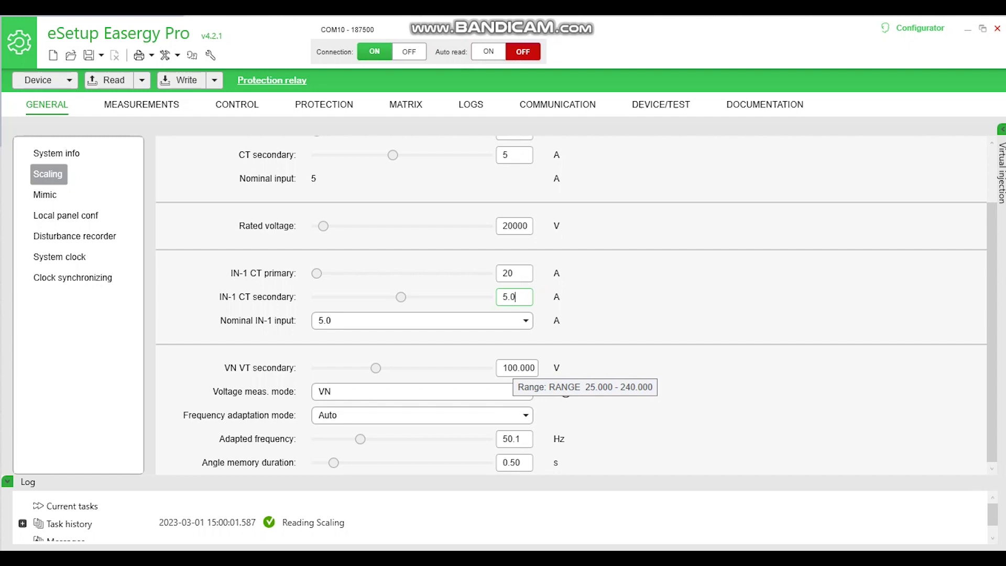
Synchronize the relay's clock with the PC time and read all settings from the device.
{"action": "left_click", "coordinate": [60, 257]}
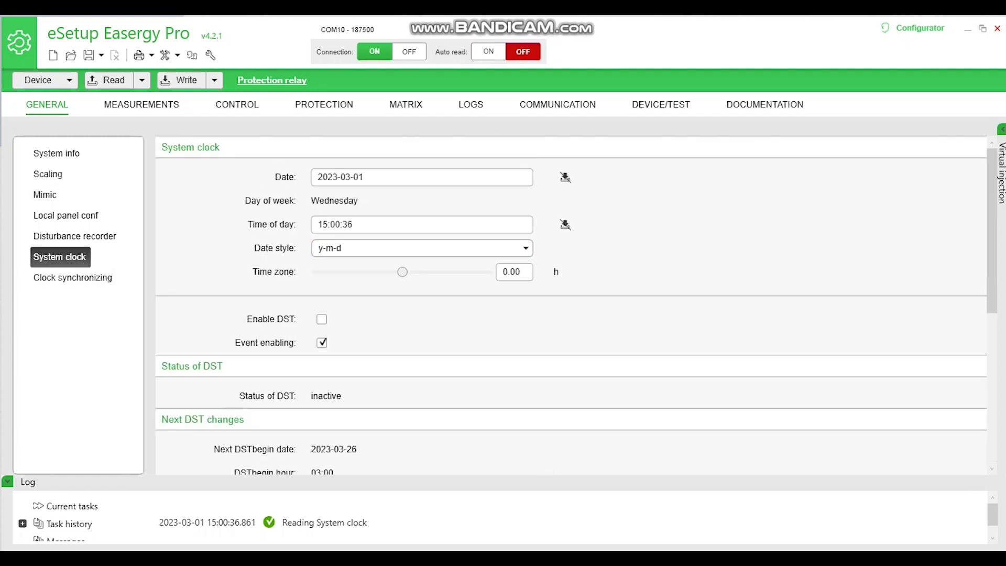
{"action": "left_click", "coordinate": [73, 277]}
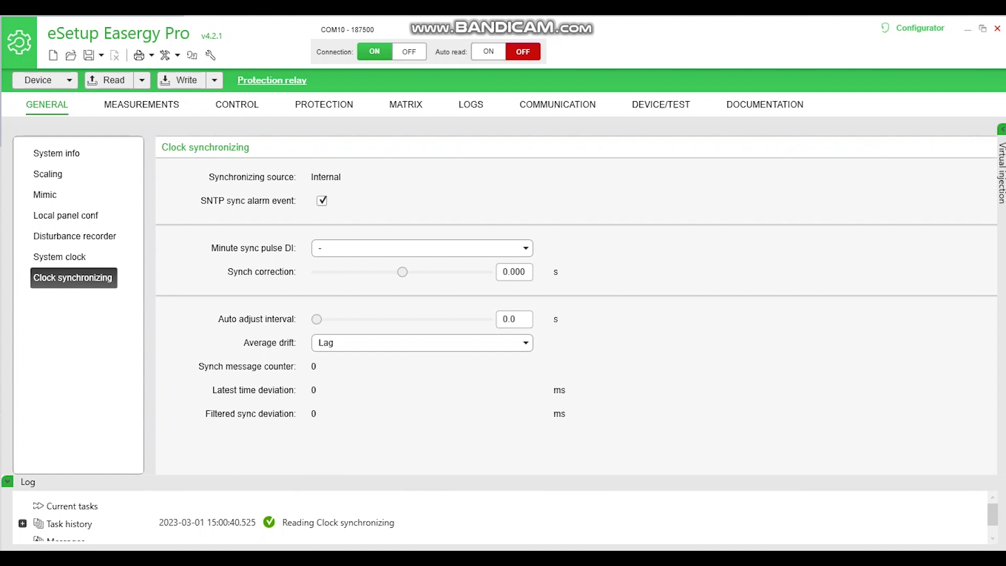
{"action": "left_click", "coordinate": [38, 80]}
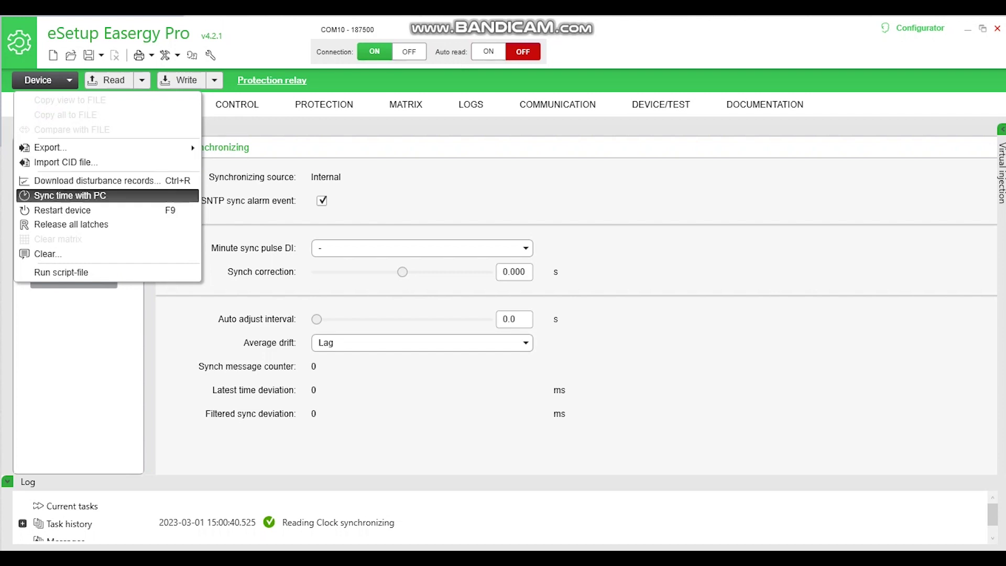
{"action": "left_click", "coordinate": [69, 195]}
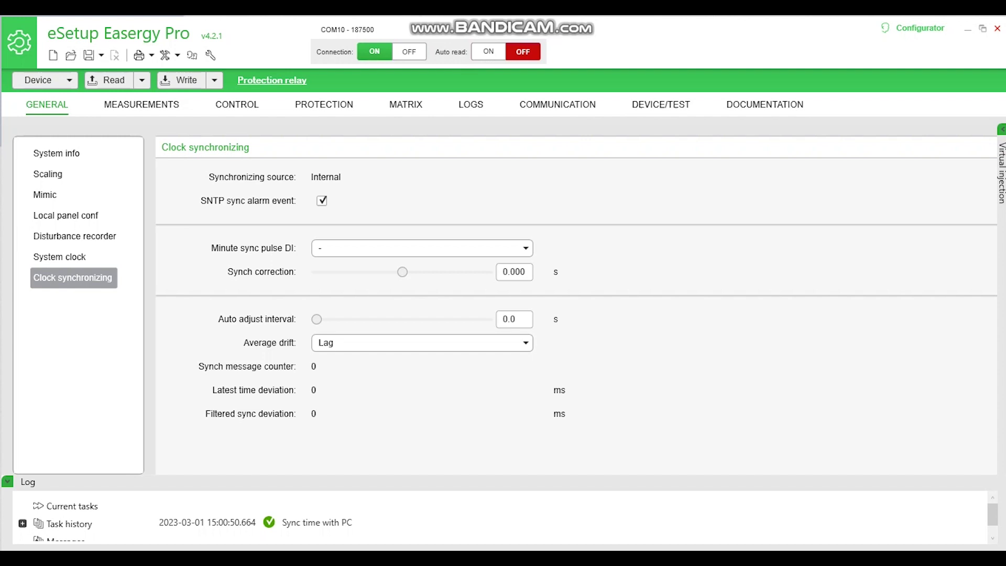
{"action": "left_click", "coordinate": [68, 79]}
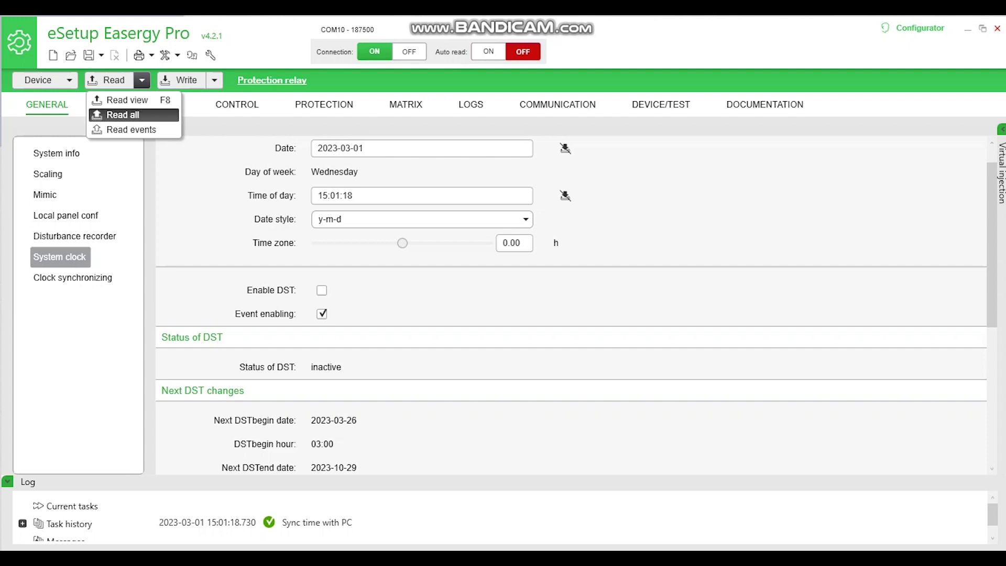
{"action": "left_click", "coordinate": [123, 114]}
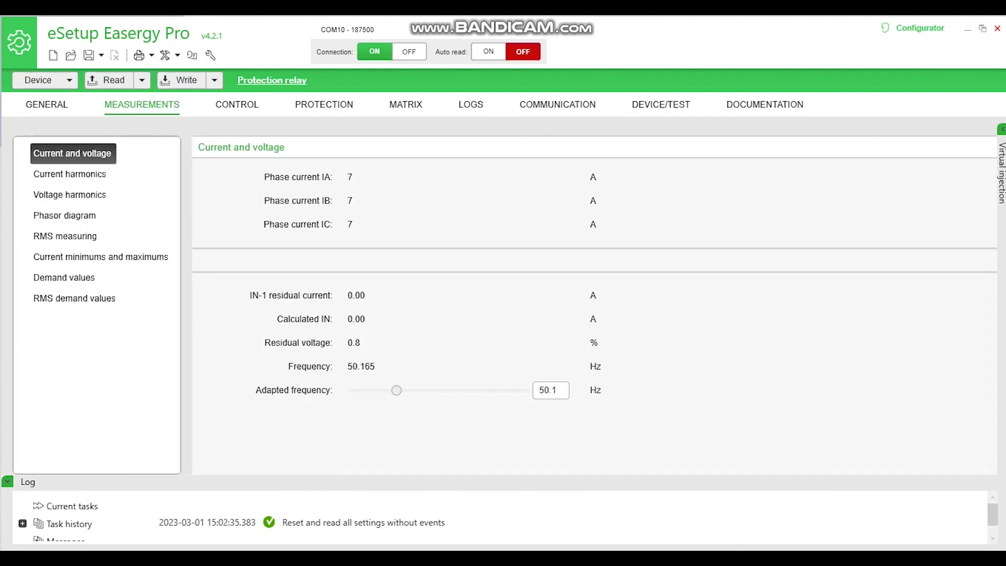
Review the digital input names, the enabled protection stages, the virtual injection options and the matrix settings.
{"action": "left_click", "coordinate": [237, 105]}
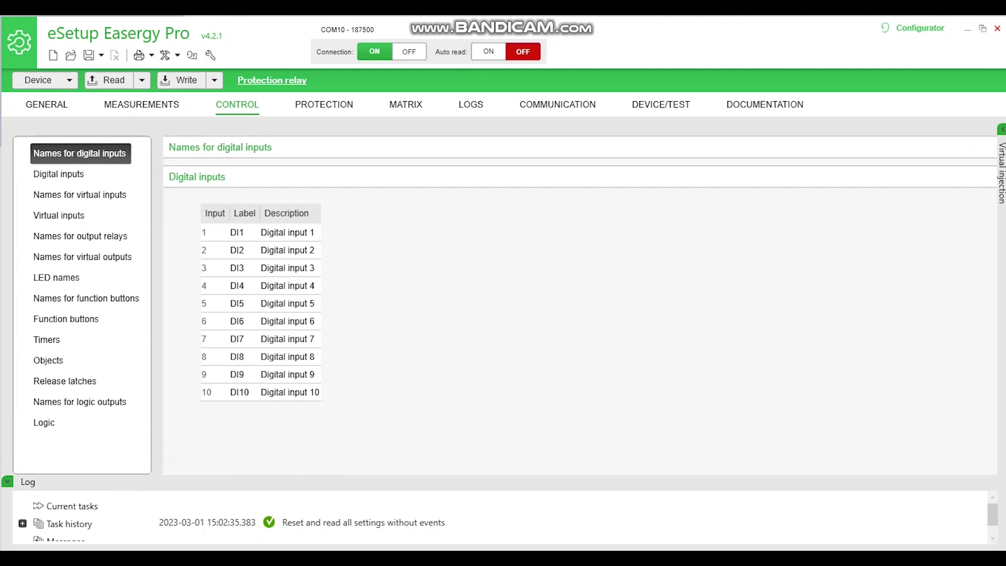
{"action": "left_click", "coordinate": [324, 105]}
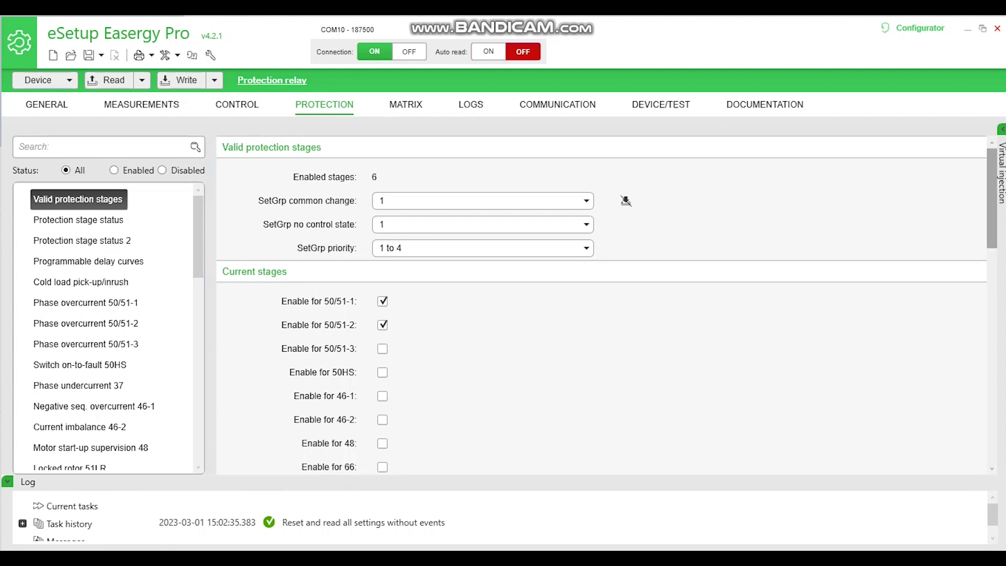
{"action": "right_click", "coordinate": [991, 259]}
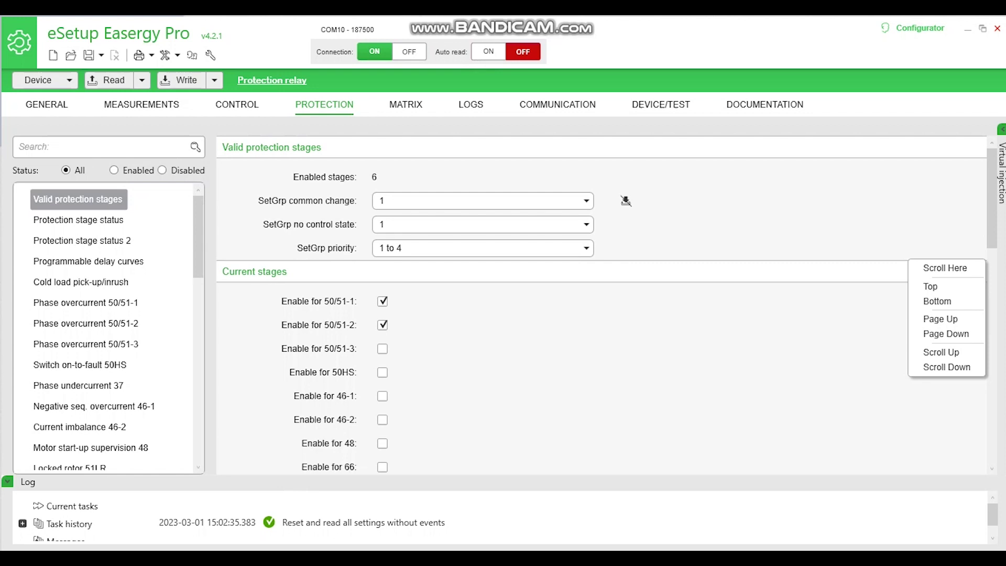
{"action": "left_click_drag", "start_coordinate": [992, 226], "coordinate": [992, 317]}
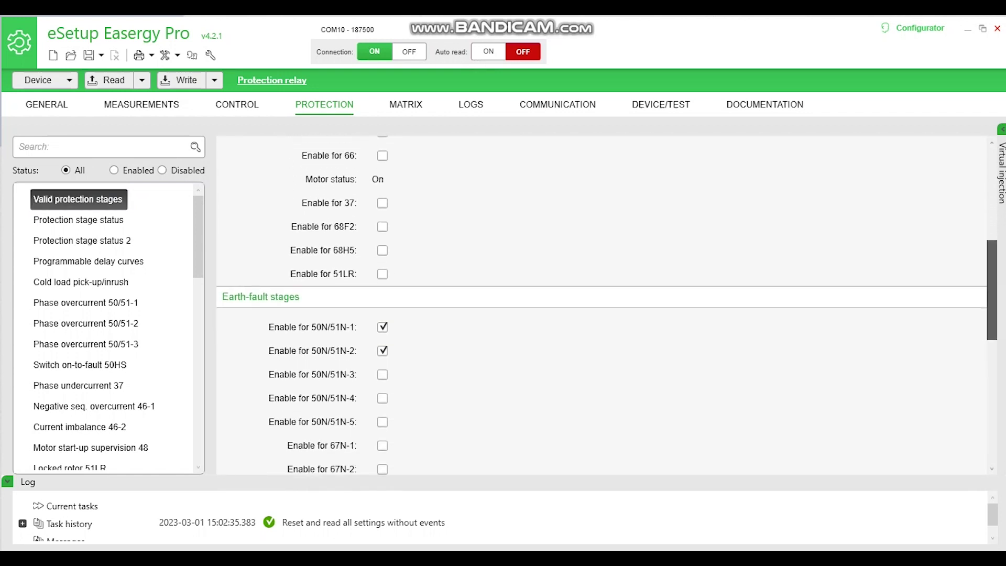
{"action": "left_click_drag", "start_coordinate": [993, 317], "coordinate": [992, 387]}
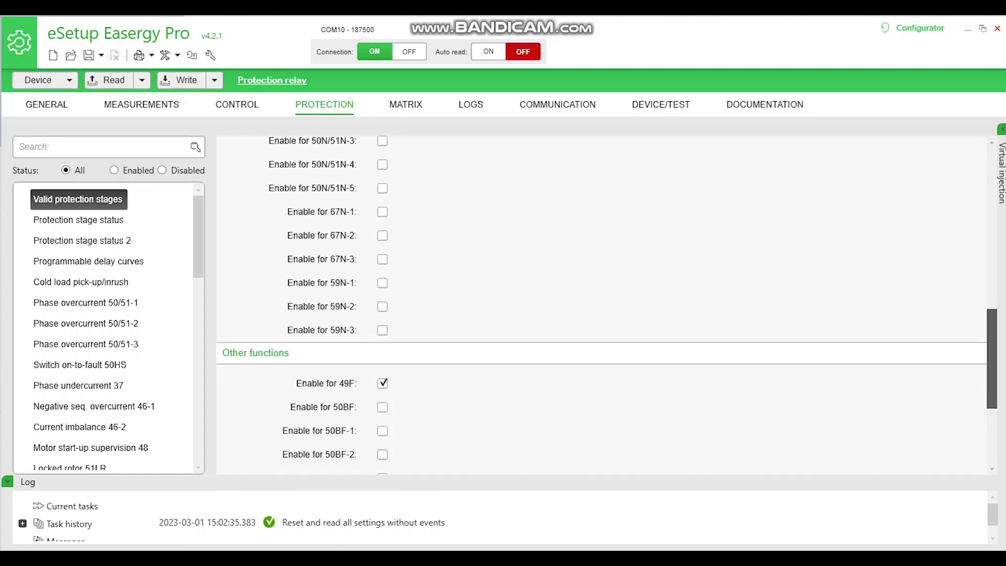
{"action": "left_click_drag", "start_coordinate": [992, 387], "coordinate": [992, 225]}
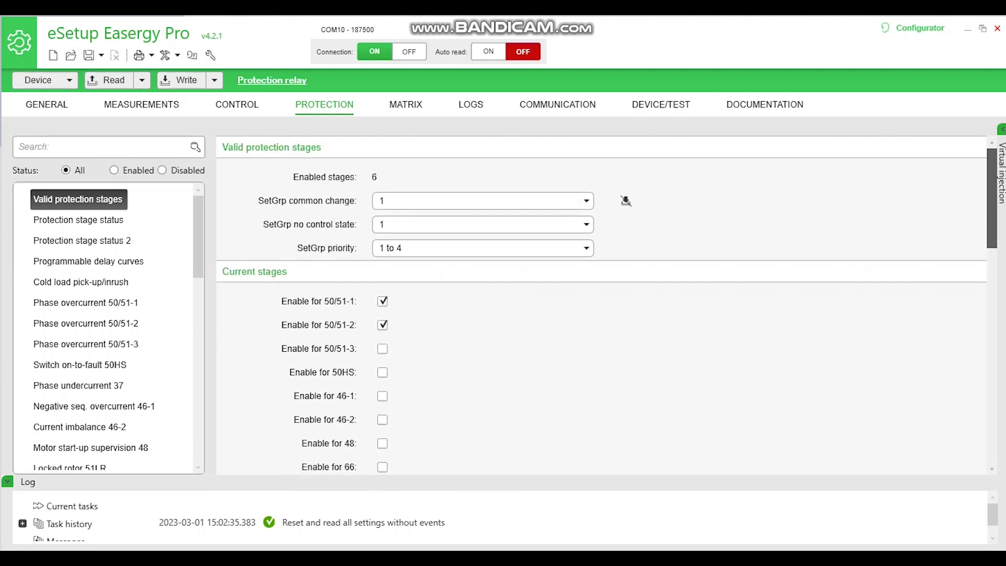
{"action": "left_click", "coordinate": [1000, 173]}
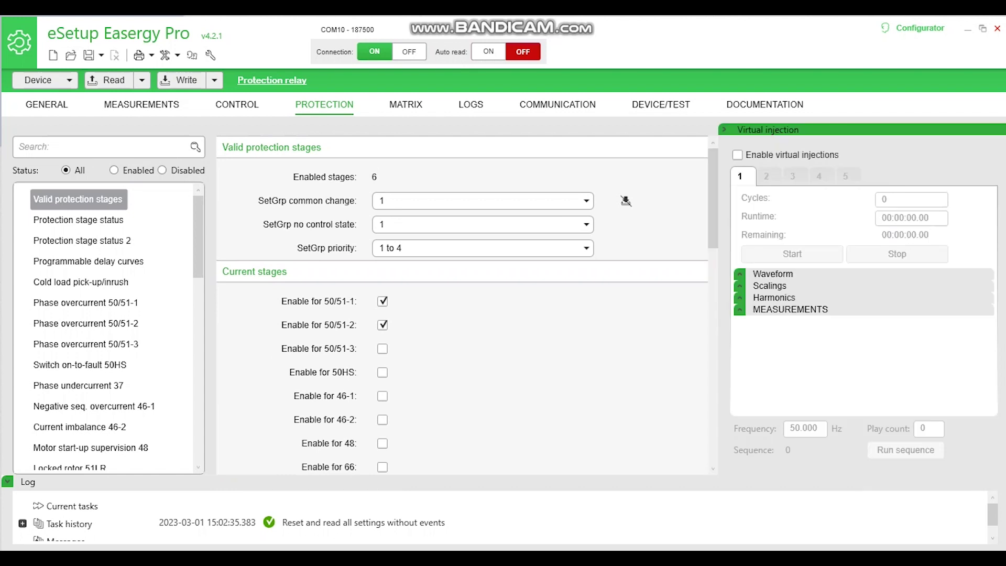
{"action": "left_click", "coordinate": [406, 104]}
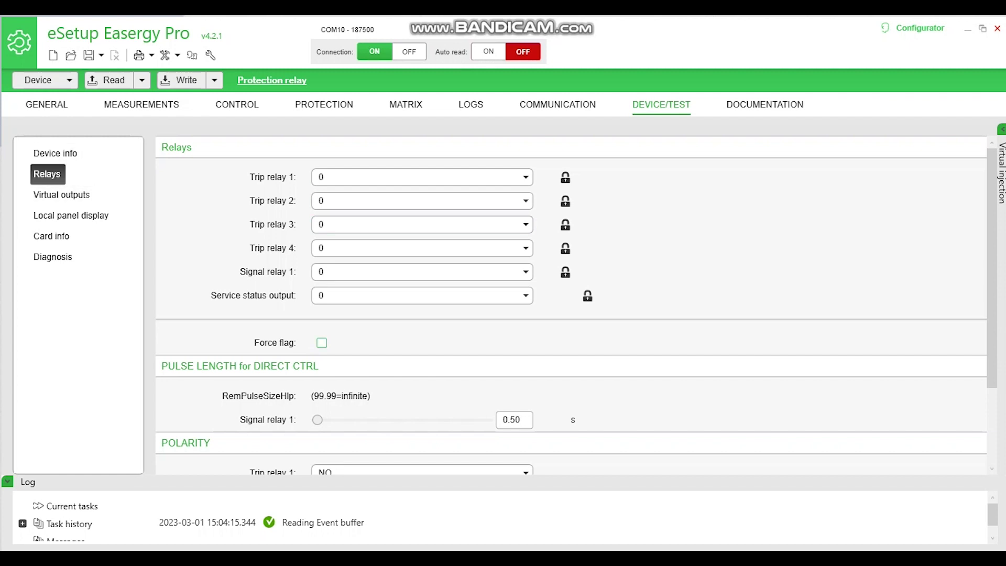
Enable the force flag in the device test settings for the relays.
{"action": "left_click", "coordinate": [322, 342]}
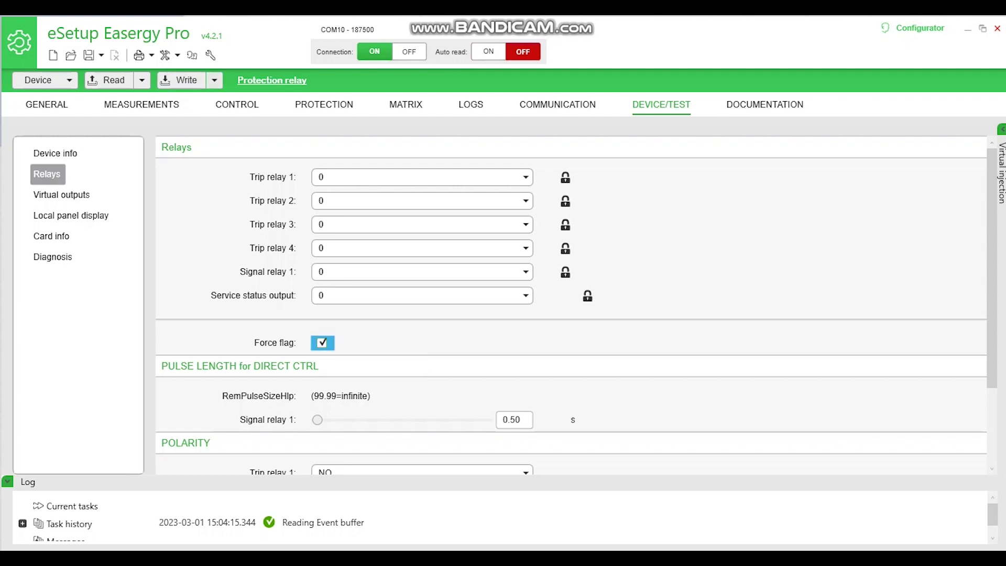
{"action": "left_click", "coordinate": [214, 79]}
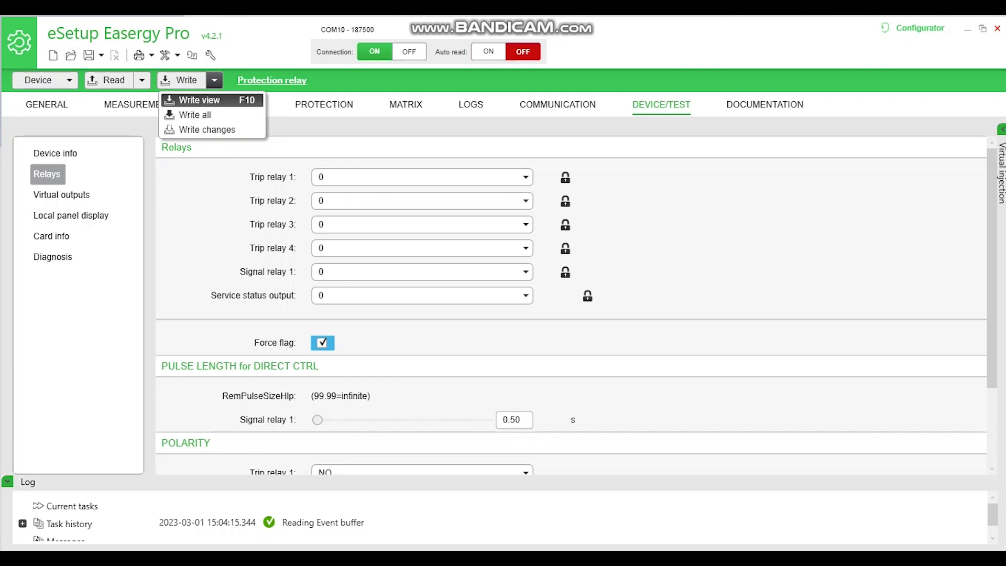
{"action": "key", "text": "Escape"}
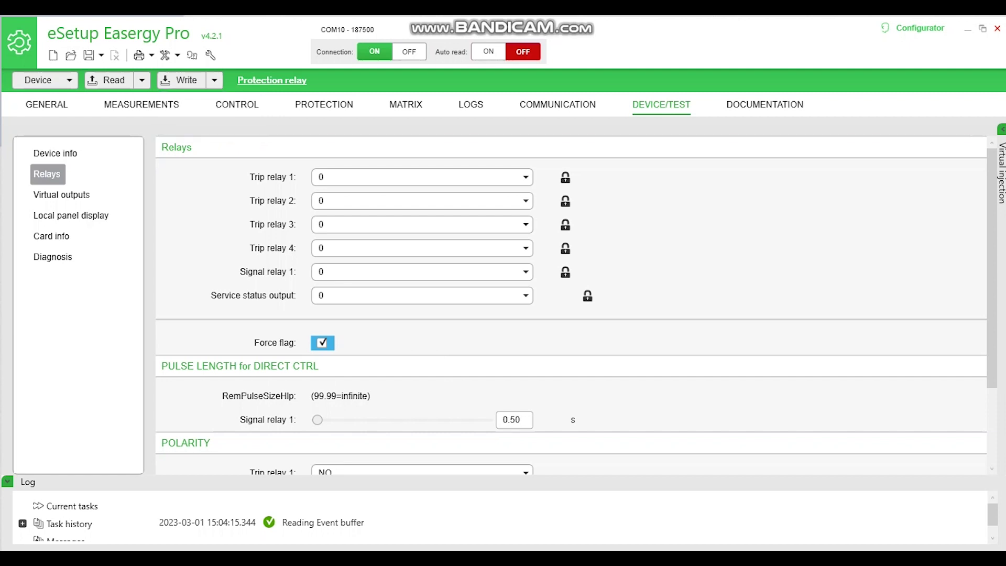
Disable the force flag in the device test settings for the relays.
{"action": "key", "text": "space"}
Set the status of the Phase overcurrent 50/51-1 stage to Trip and open the options for writing the change to the device.
{"action": "left_click", "coordinate": [324, 105]}
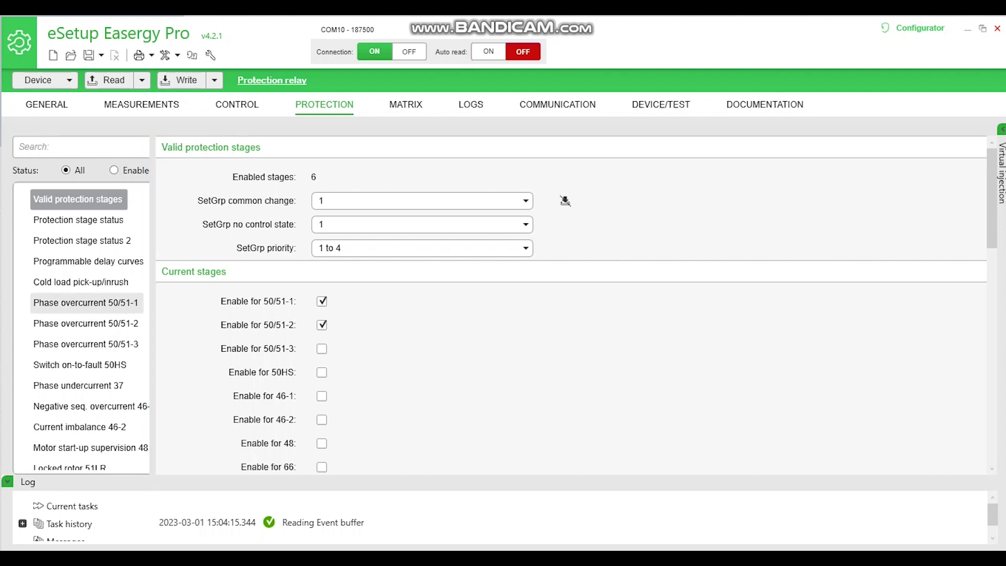
{"action": "left_click", "coordinate": [87, 302]}
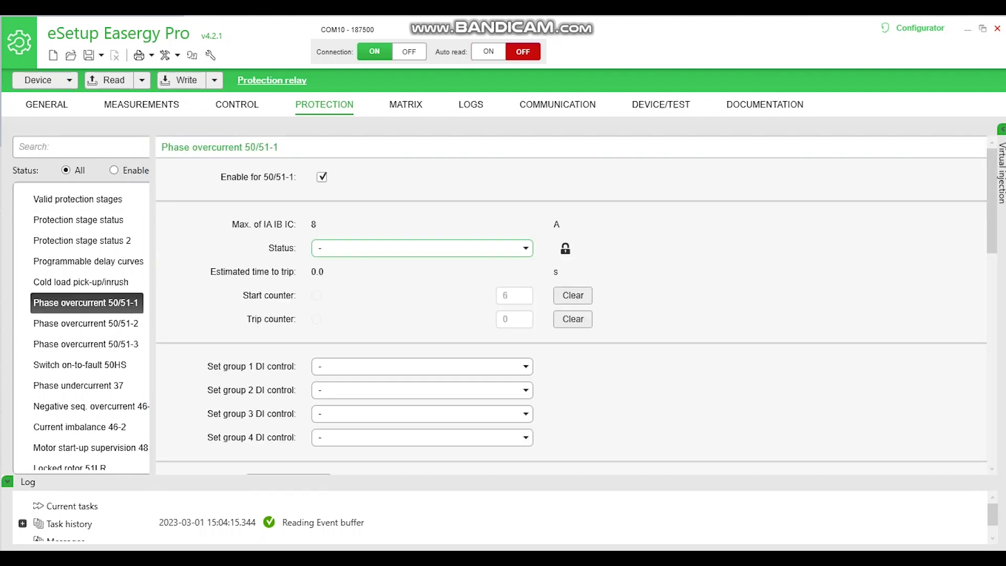
{"action": "left_click", "coordinate": [422, 248]}
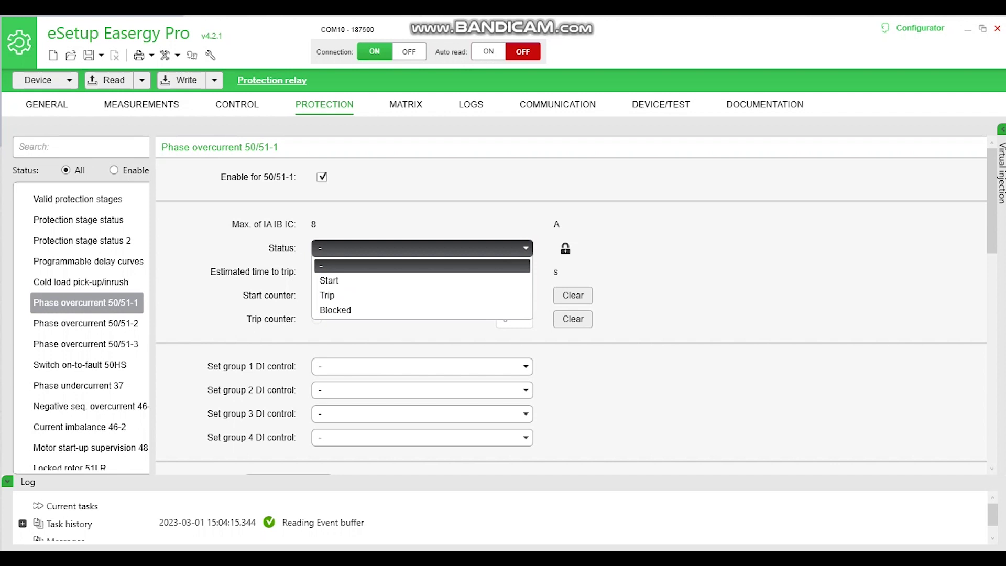
{"action": "key", "text": "Down"}
{"action": "key", "text": "Down"}
{"action": "key", "text": "Return"}
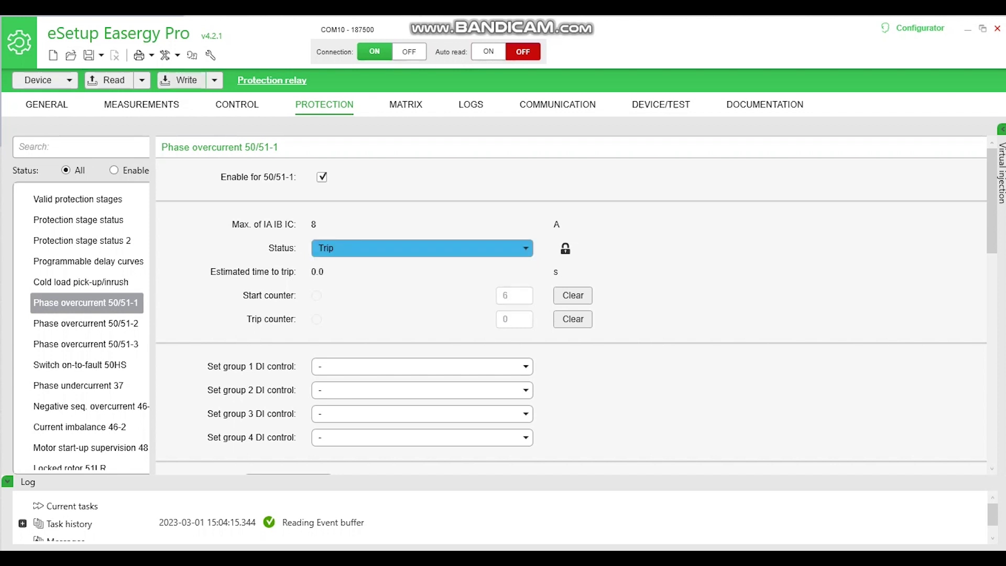
{"action": "left_click", "coordinate": [215, 80]}
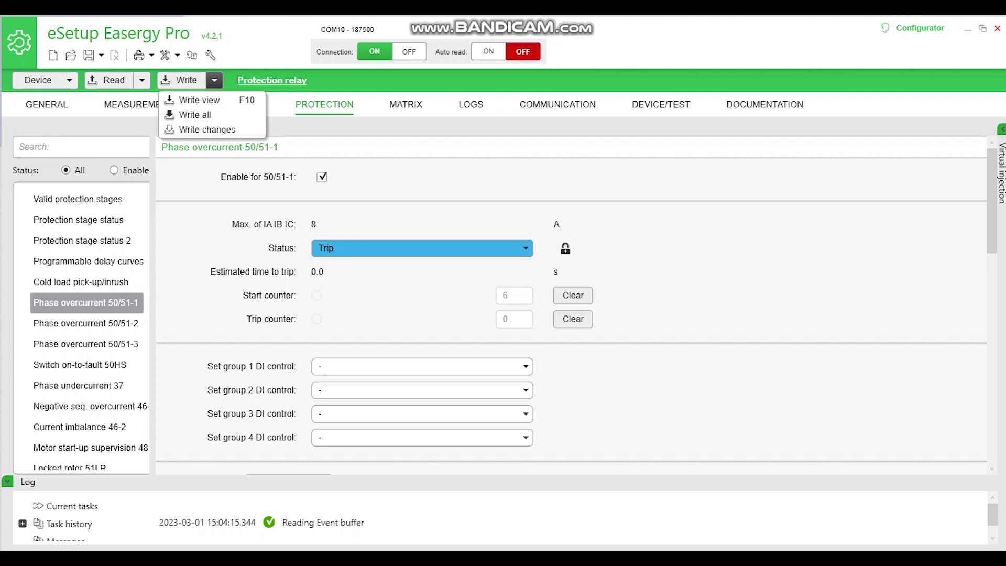
{"action": "left_click", "coordinate": [207, 129]}
Return the Phase overcurrent 50/51-1 status to the blank "-" option.
{"action": "key", "text": "alt+Down"}
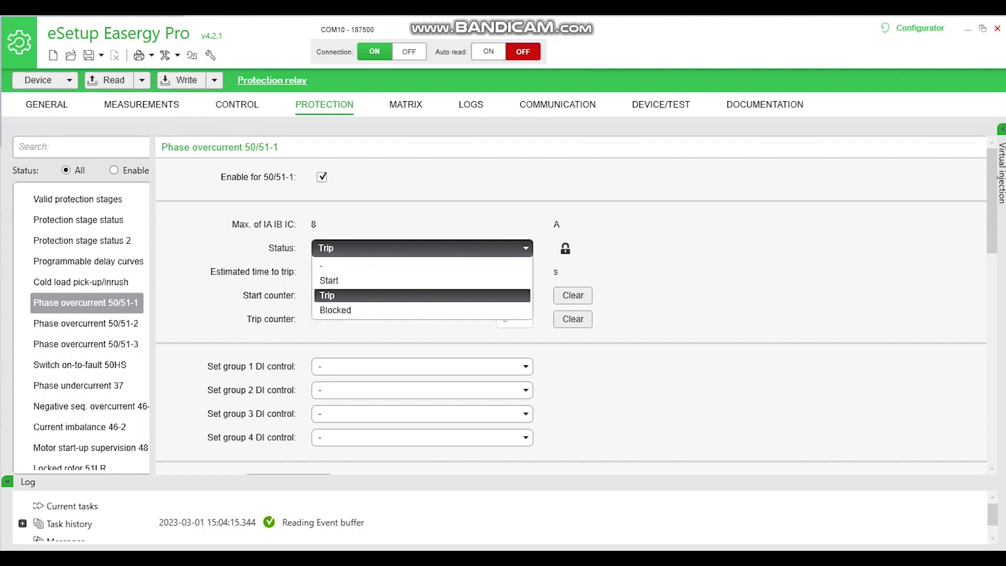
{"action": "key", "text": "Up"}
{"action": "key", "text": "Up"}
{"action": "key", "text": "Return"}
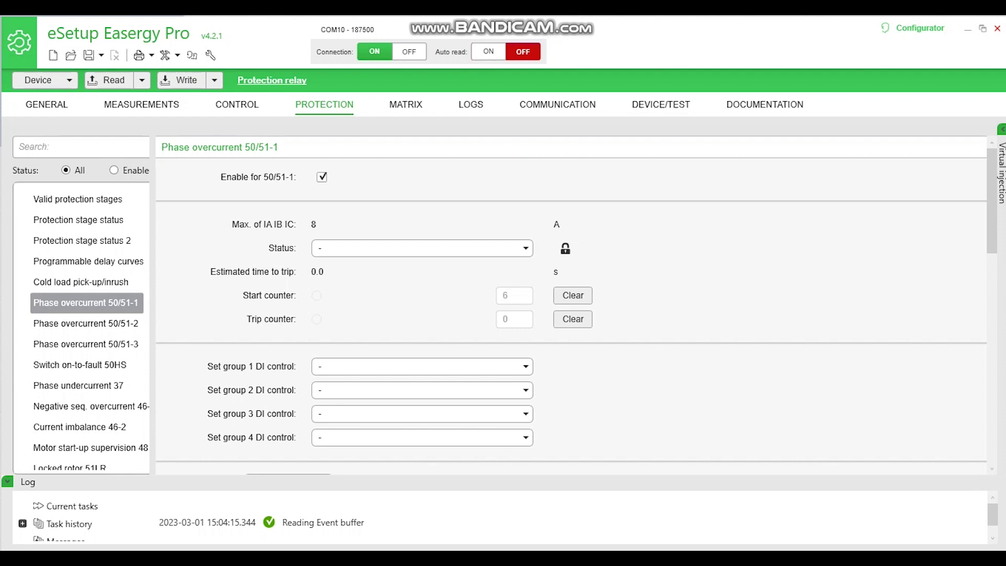
Look through the Phase overcurrent 50/51-1 settings down to the delay curve constants and fault log.
{"action": "right_click", "coordinate": [991, 257]}
{"action": "left_click_drag", "start_coordinate": [992, 242], "coordinate": [992, 313]}
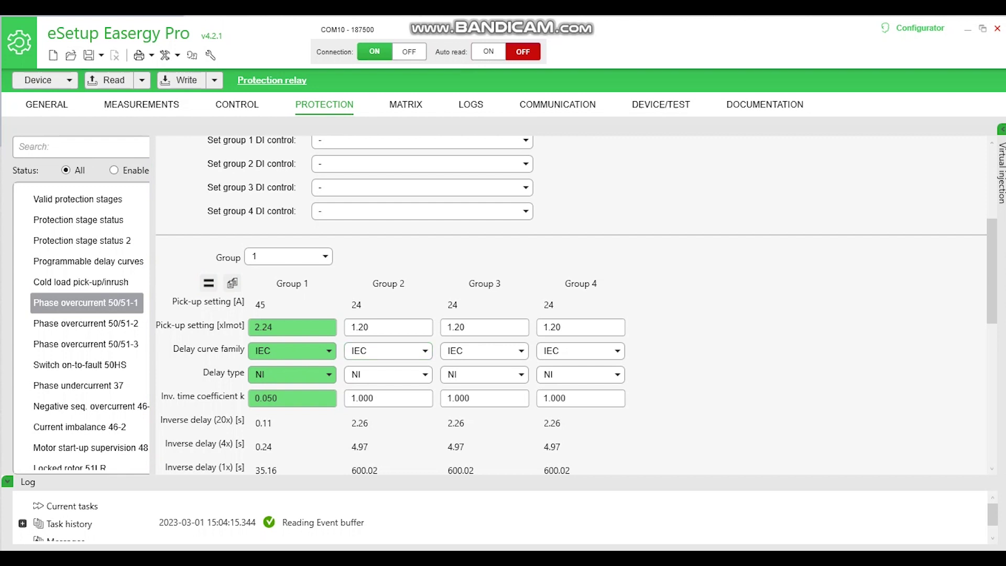
{"action": "right_click", "coordinate": [989, 302]}
{"action": "left_click_drag", "start_coordinate": [993, 302], "coordinate": [992, 441]}
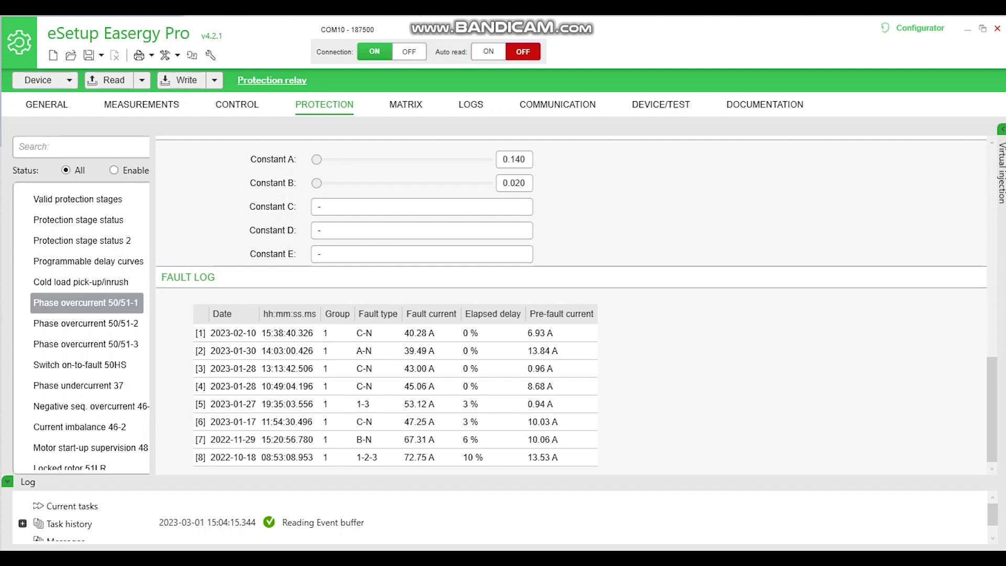
Examine the Group 1 pick-up setting, delay curve family, delay type and inverse time coefficient of Phase overcurrent 50/51-1.
{"action": "left_click", "coordinate": [86, 303]}
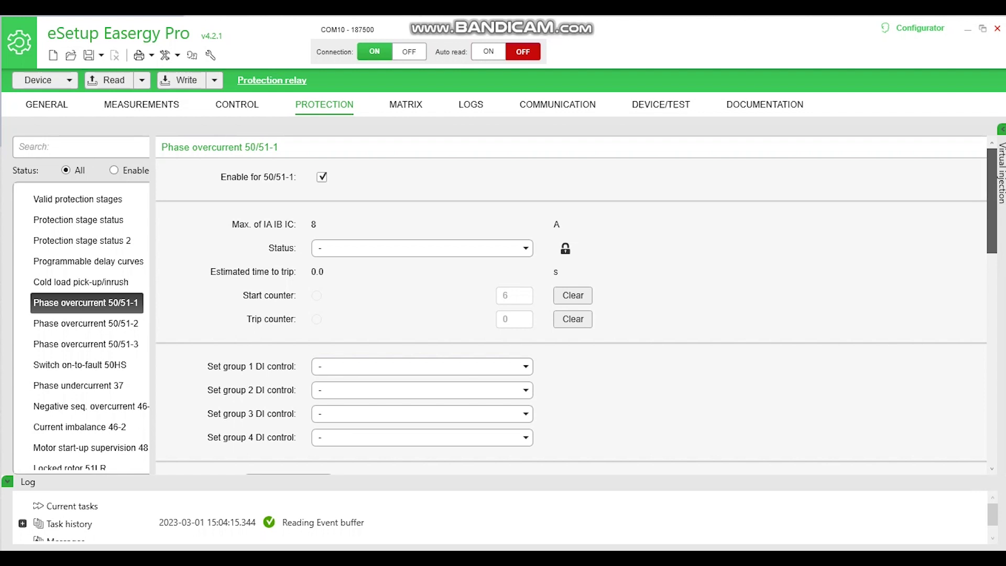
{"action": "scroll", "coordinate": [571, 304], "scroll_direction": "down", "scroll_amount": 5}
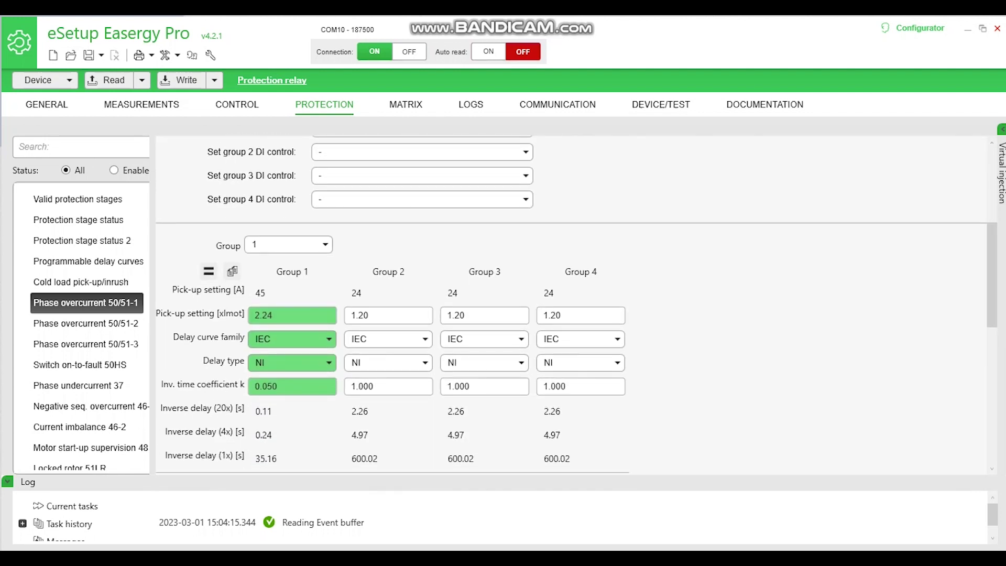
{"action": "double_click", "coordinate": [289, 316]}
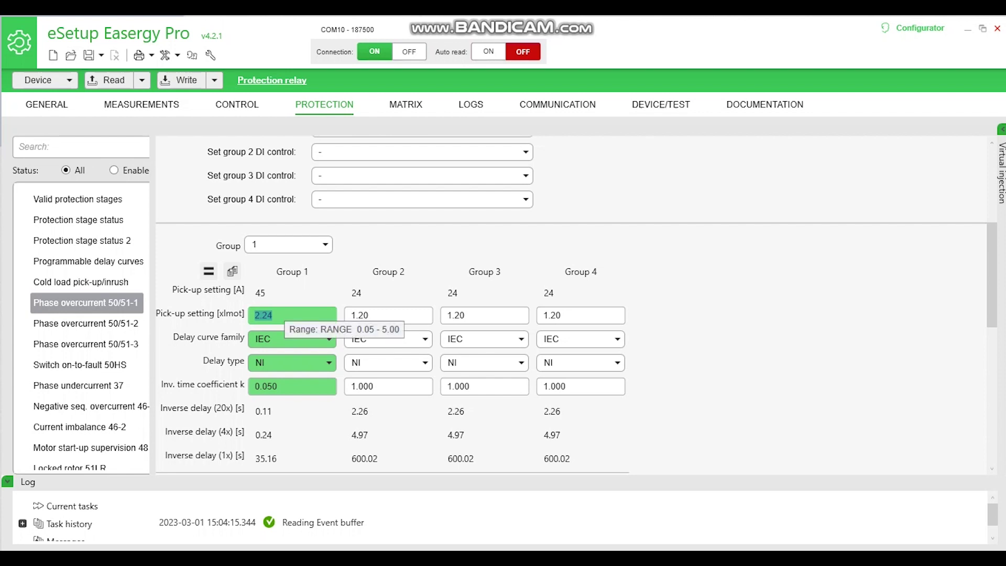
{"action": "left_click", "coordinate": [286, 315]}
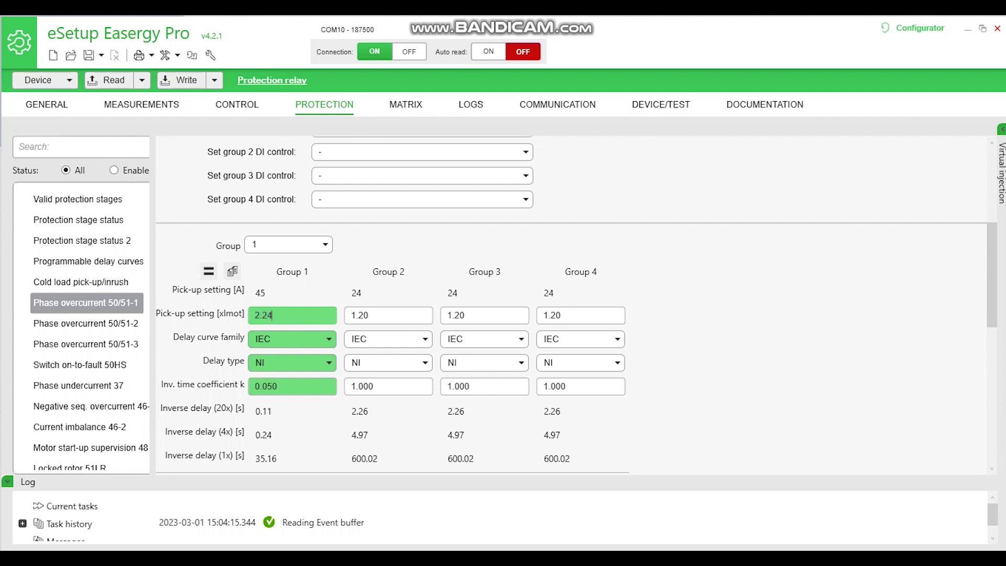
{"action": "left_click_drag", "start_coordinate": [286, 315], "coordinate": [254, 315]}
{"action": "left_click", "coordinate": [273, 315]}
{"action": "key", "text": "shift+Left"}
{"action": "key", "text": "shift+Left"}
{"action": "key", "text": "shift+Left"}
{"action": "key", "text": "shift+Left"}
{"action": "left_click", "coordinate": [292, 339]}
{"action": "left_click", "coordinate": [284, 371]}
{"action": "left_click", "coordinate": [292, 362]}
{"action": "left_click", "coordinate": [283, 396]}
{"action": "left_click", "coordinate": [292, 387]}
{"action": "left_click", "coordinate": [279, 386]}
Examine the Group 1 pick-up setting and operation delay of the Phase overcurrent 50/51-2 stage.
{"action": "left_click", "coordinate": [86, 324]}
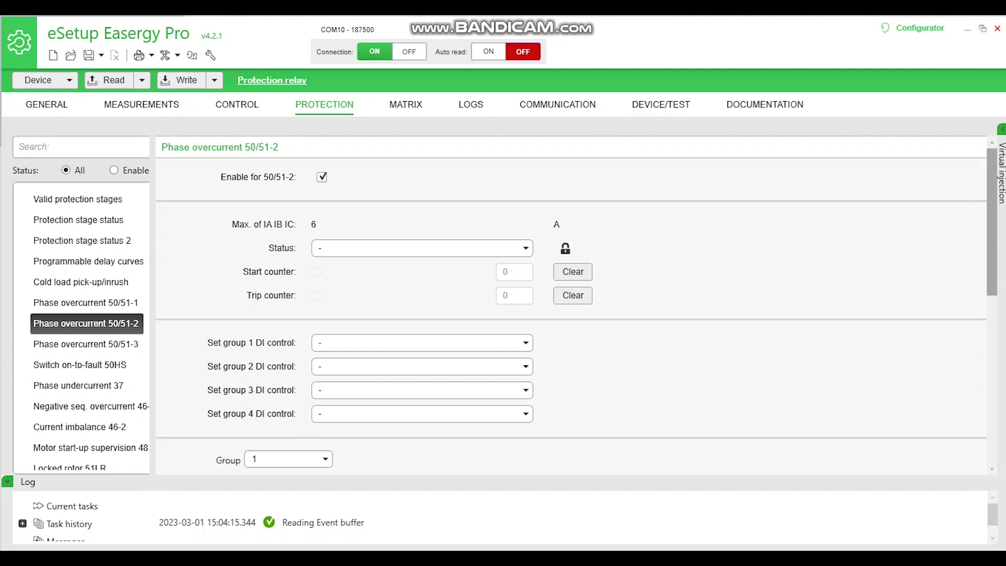
{"action": "scroll", "coordinate": [577, 304], "scroll_direction": "down", "scroll_amount": 4}
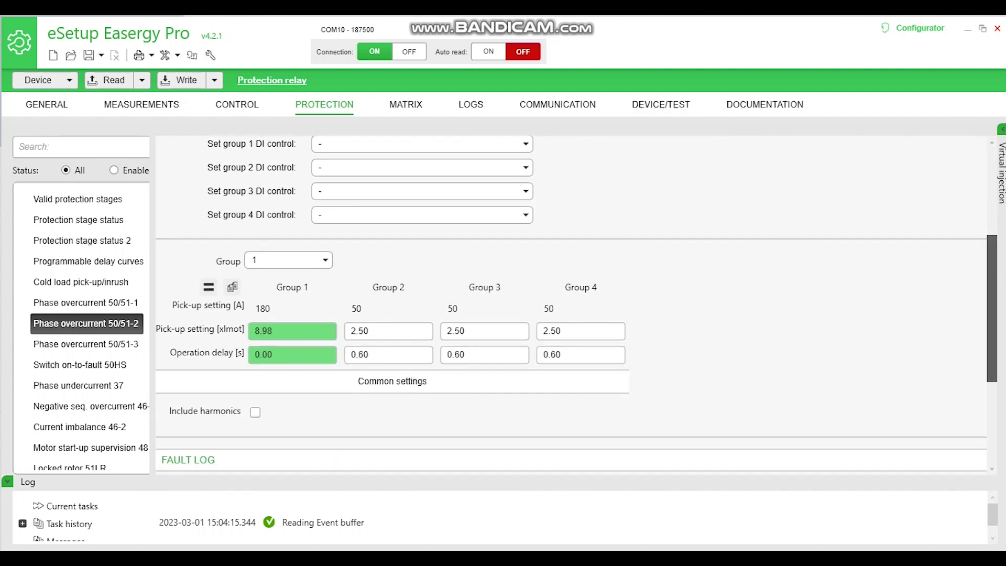
{"action": "left_click_drag", "start_coordinate": [278, 297], "coordinate": [253, 296]}
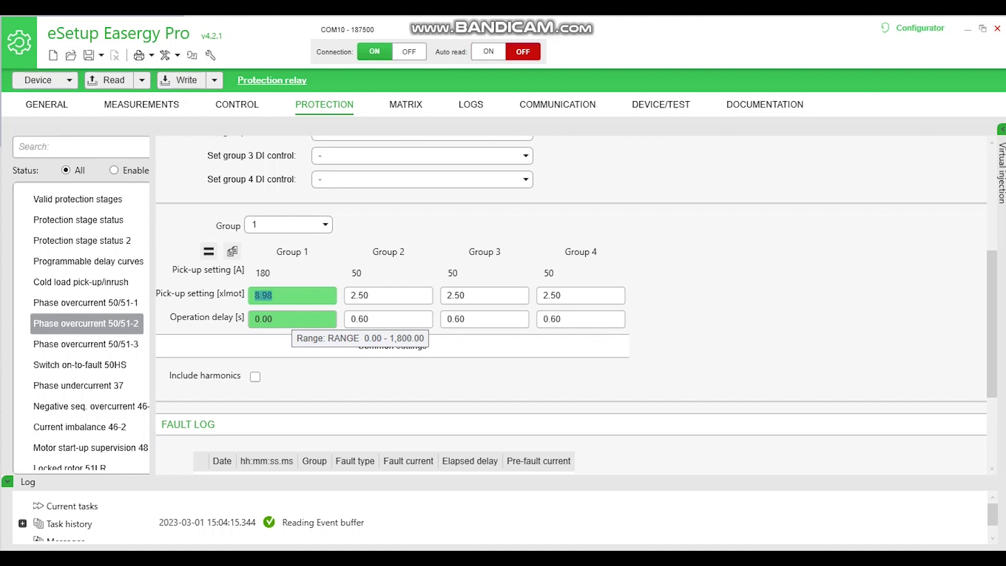
{"action": "left_click", "coordinate": [292, 319]}
{"action": "double_click", "coordinate": [292, 319]}
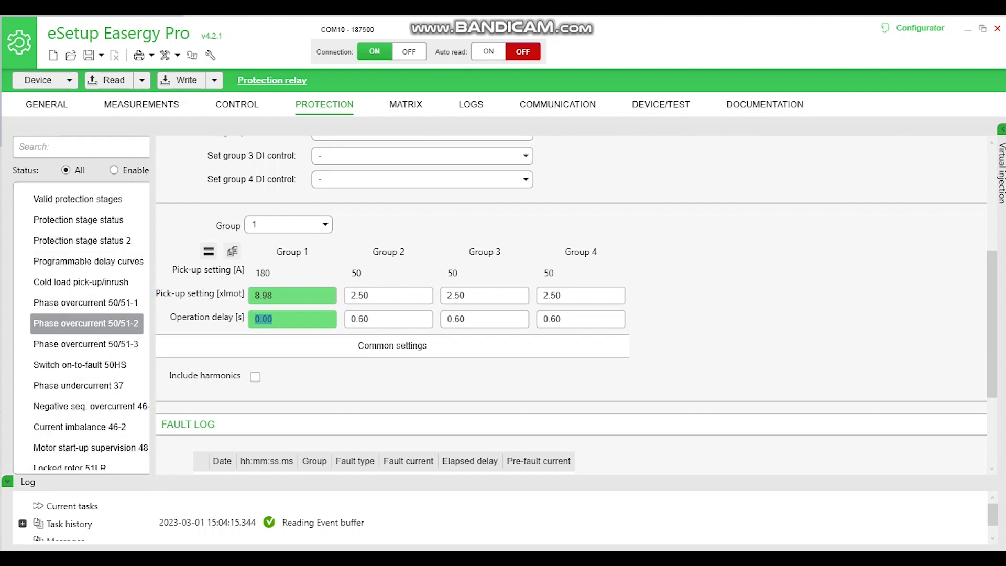
Browse the protection stages from Phase overcurrent 50/51-2 down to directional ground fault overcurrent 67N-1.
{"action": "left_click", "coordinate": [86, 324]}
{"action": "key", "text": "Down"}
{"action": "key", "text": "Down"}
{"action": "key", "text": "Down"}
{"action": "key", "text": "Down"}
{"action": "key", "text": "Down"}
{"action": "key", "text": "Down"}
{"action": "key", "text": "Down"}
{"action": "key", "text": "Down"}
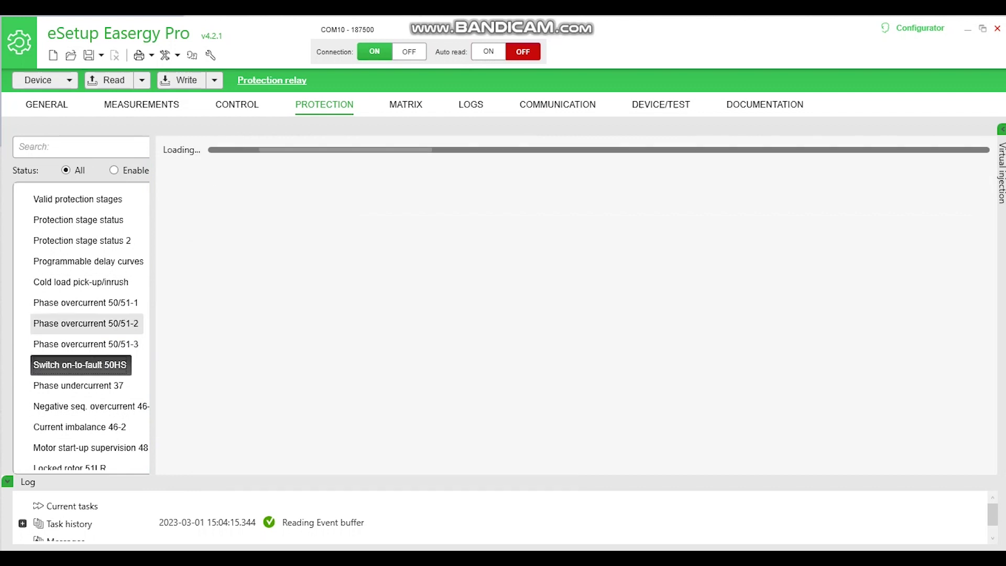
{"action": "key", "text": "Down"}
{"action": "key", "text": "Down"}
{"action": "key", "text": "Down"}
{"action": "key", "text": "Down"}
{"action": "key", "text": "Down"}
{"action": "key", "text": "Down"}
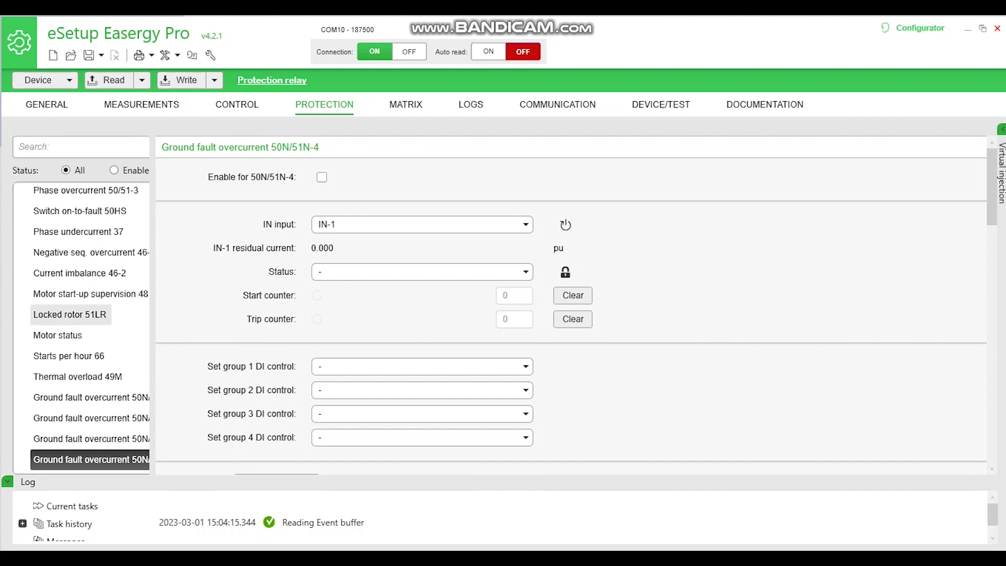
{"action": "key", "text": "Down"}
{"action": "key", "text": "Down"}
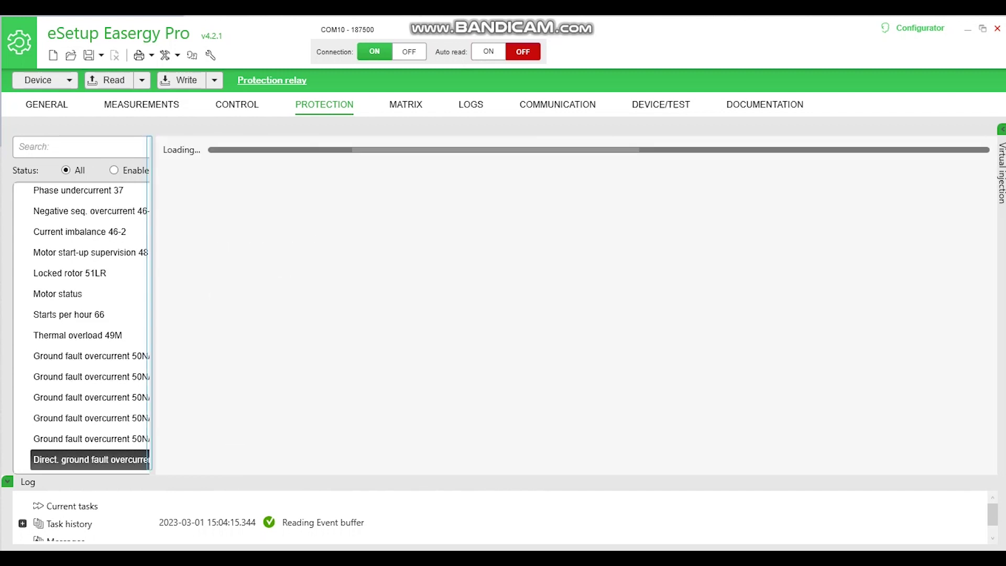
Examine the Group 1 pick-up setting and operation delay of the Ground fault overcurrent 50N/51N-2 stage.
{"action": "key", "text": "Up"}
{"action": "key", "text": "Up"}
{"action": "key", "text": "Up"}
{"action": "key", "text": "Up"}
{"action": "key", "text": "Up"}
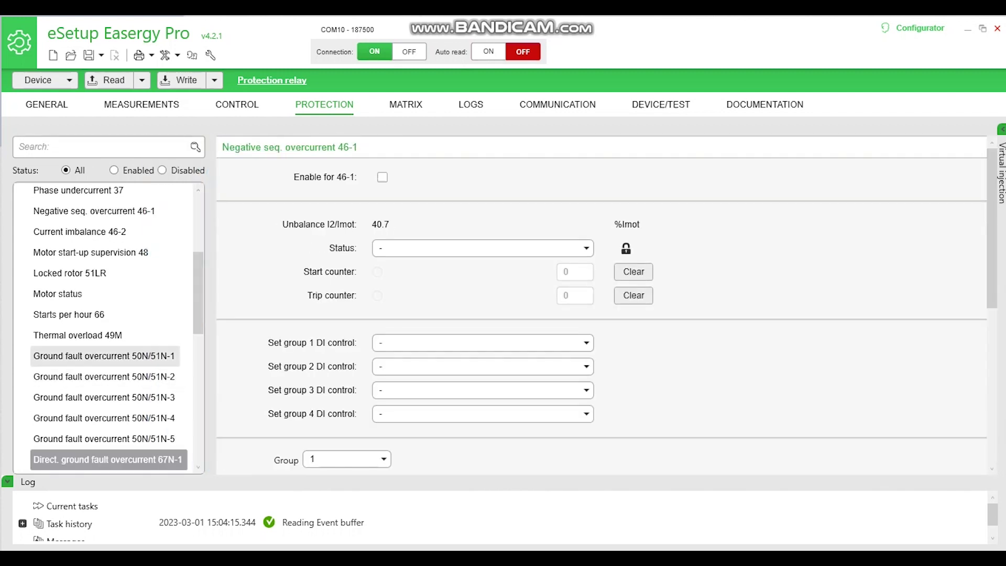
{"action": "left_click", "coordinate": [78, 191]}
{"action": "key", "text": "Down"}
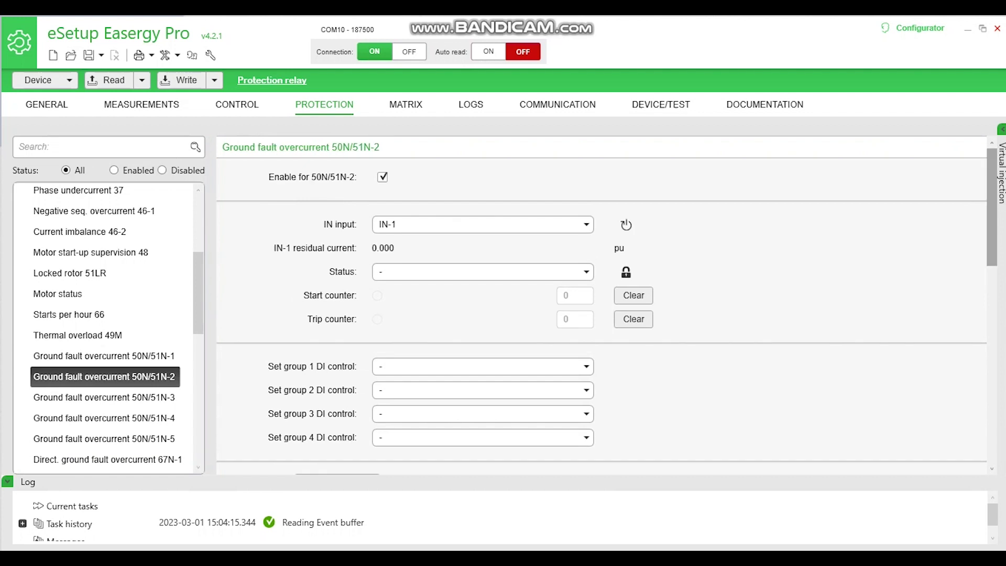
{"action": "scroll", "coordinate": [602, 304], "scroll_direction": "down", "scroll_amount": 5}
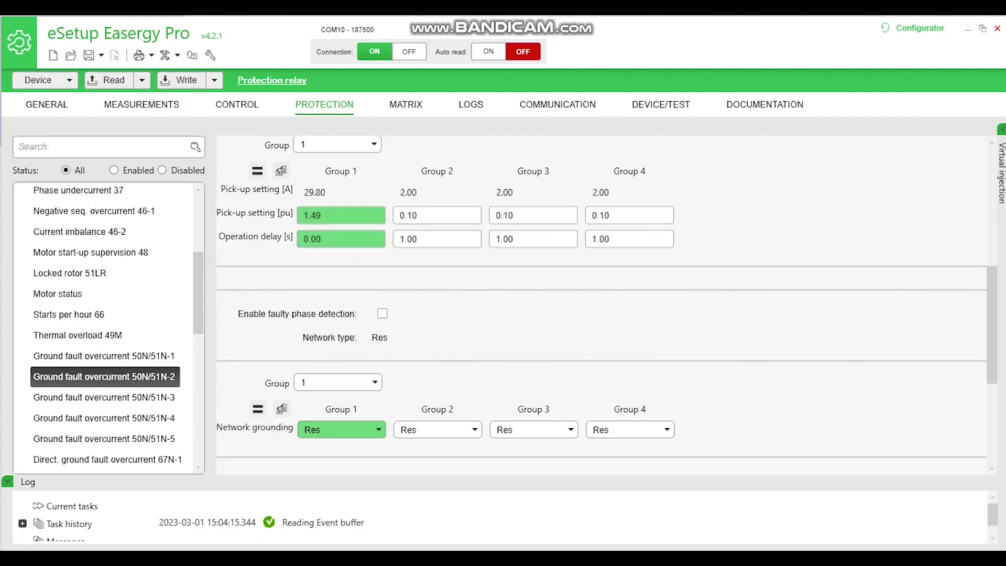
{"action": "right_click", "coordinate": [993, 340]}
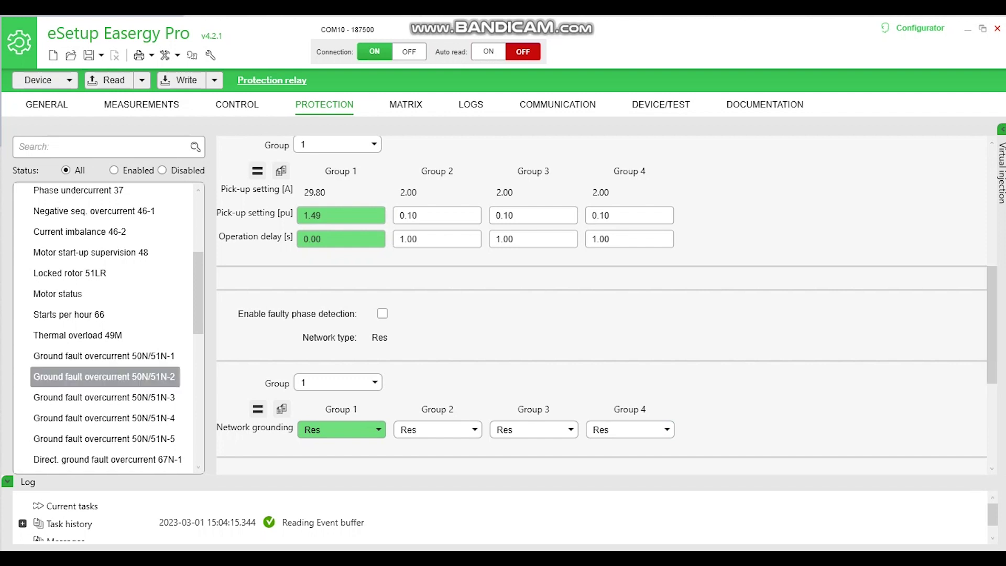
{"action": "key", "text": "Escape"}
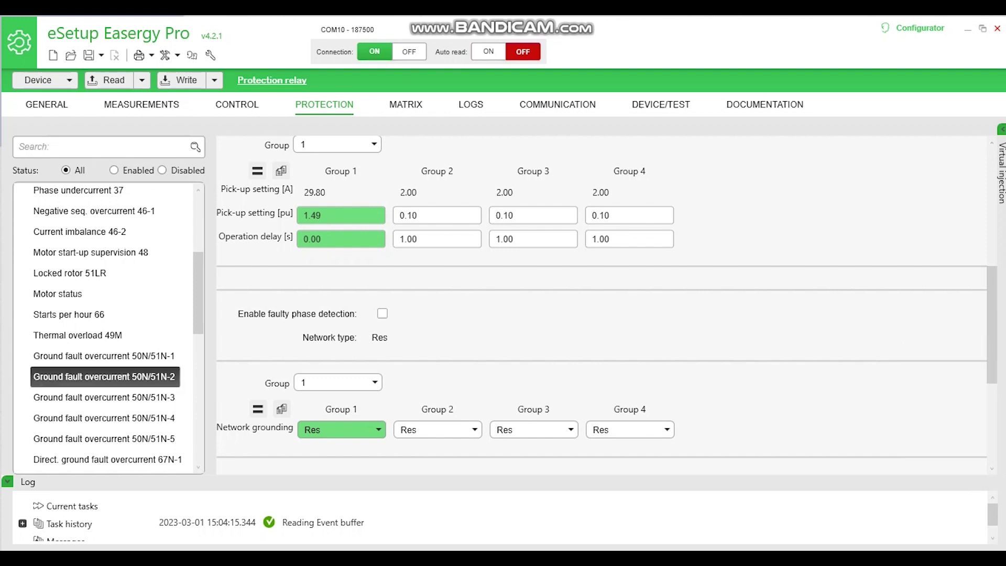
{"action": "double_click", "coordinate": [331, 216]}
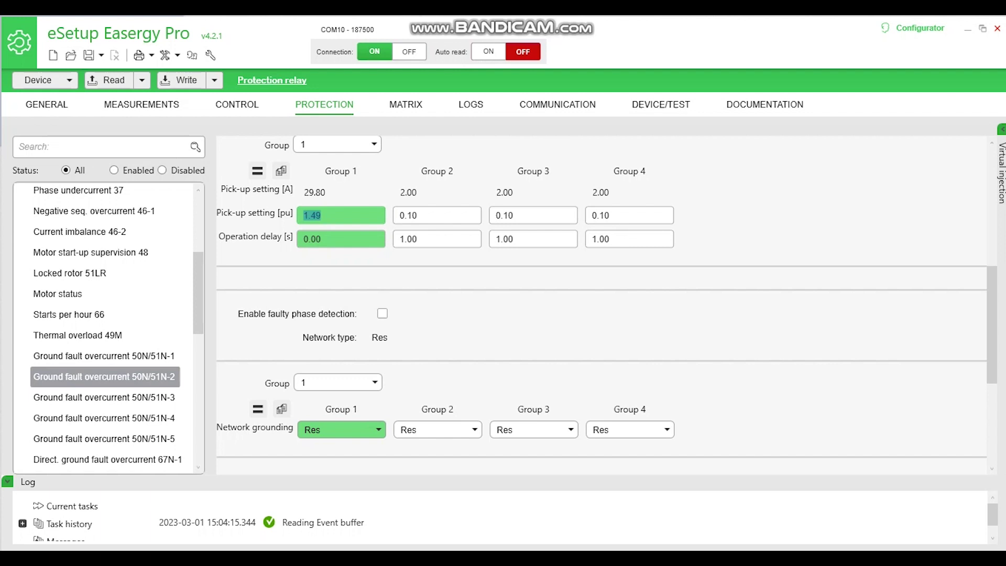
{"action": "left_click", "coordinate": [323, 239]}
Examine the Group 1 pick-up, delay curve and time coefficient settings of Ground fault overcurrent 50N/51N-1.
{"action": "left_click", "coordinate": [103, 355]}
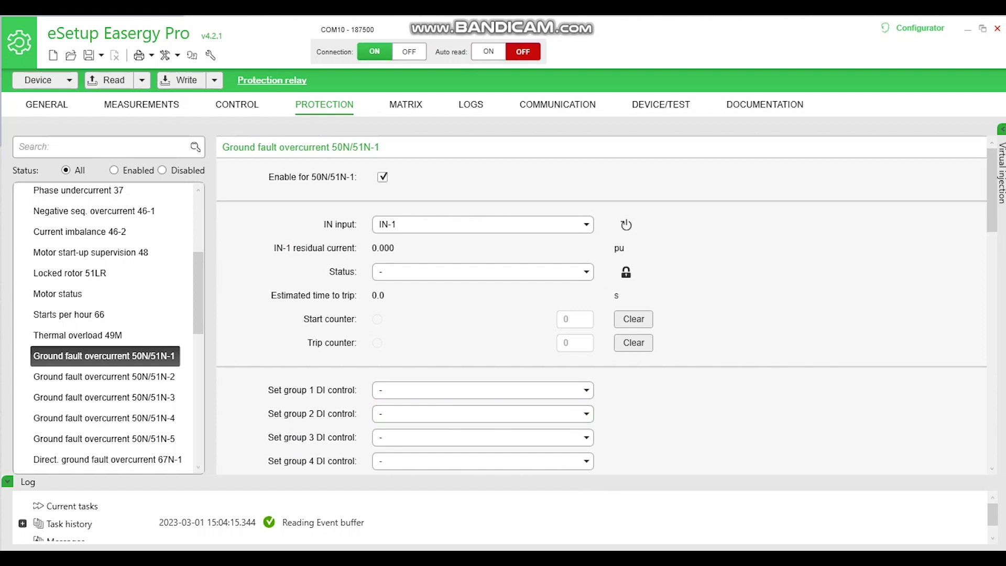
{"action": "scroll", "coordinate": [603, 304], "scroll_direction": "down", "scroll_amount": 6}
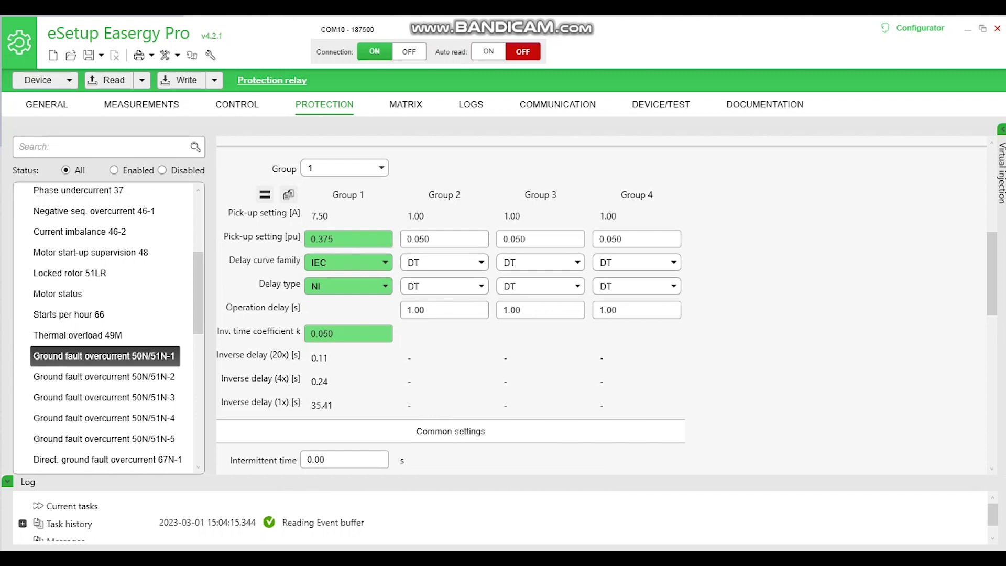
{"action": "left_click", "coordinate": [348, 239]}
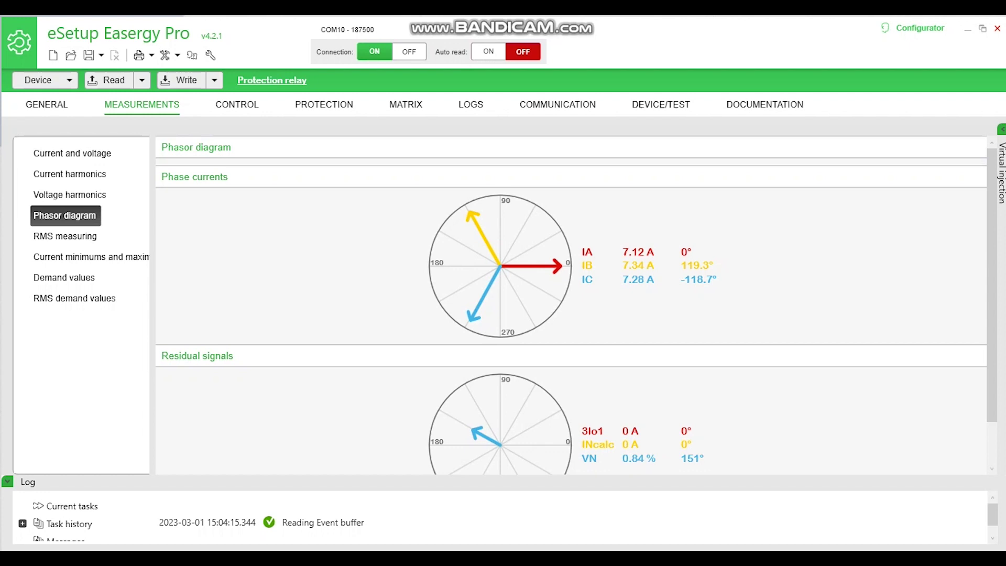
View the measurement phasor diagrams of the phase currents and the residual signals.
{"action": "scroll", "coordinate": [572, 306], "scroll_direction": "down", "scroll_amount": 2}
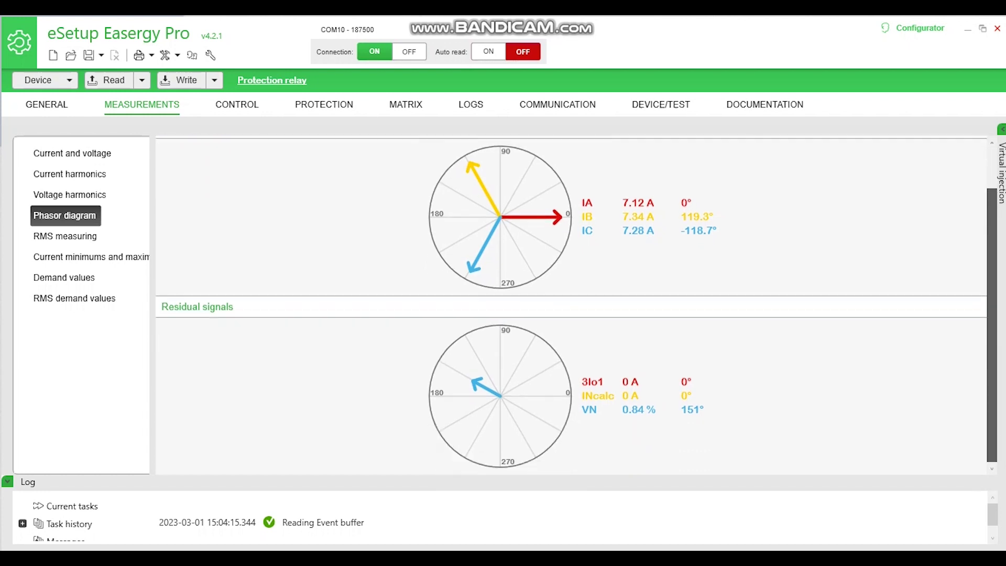
{"action": "scroll", "coordinate": [572, 306], "scroll_direction": "up", "scroll_amount": 2}
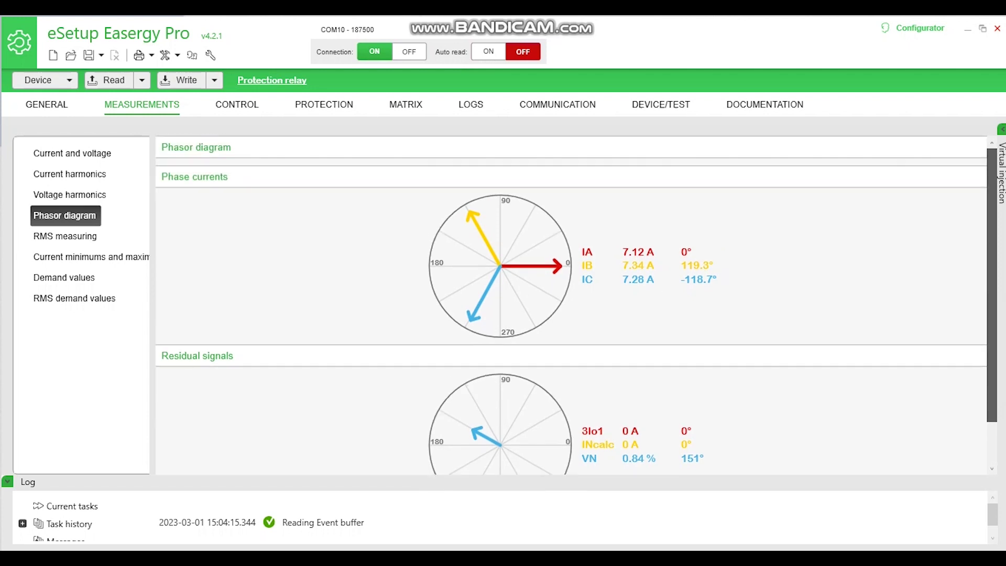